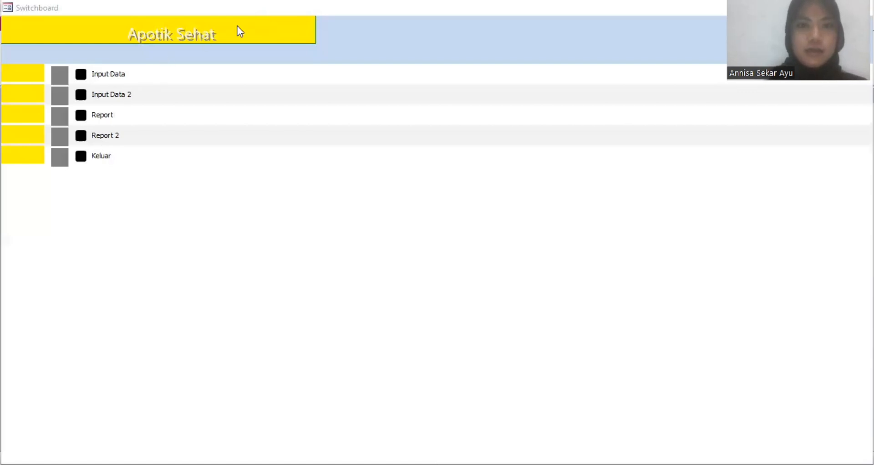
Restore the maximized Switchboard form to a smaller window and close it
left_click(831, 8)
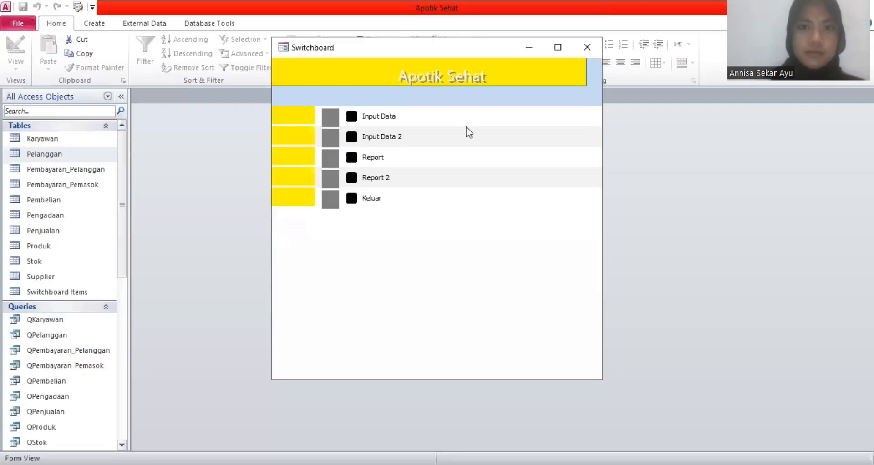
left_click(590, 47)
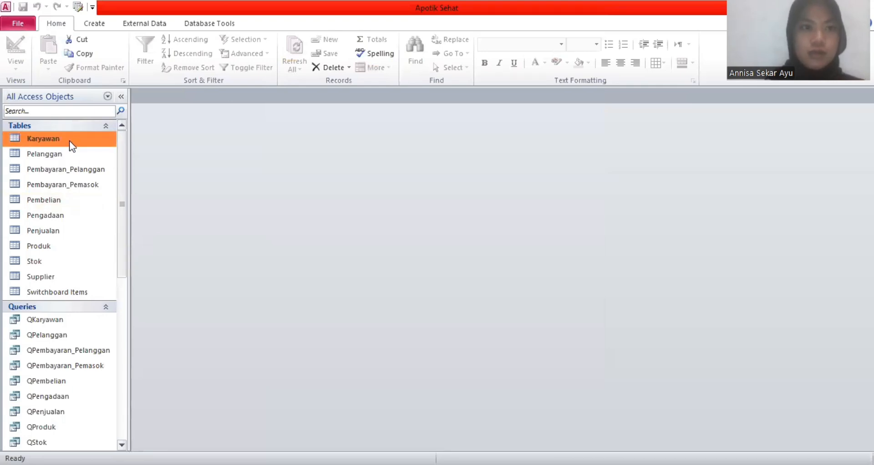
left_click(97, 23)
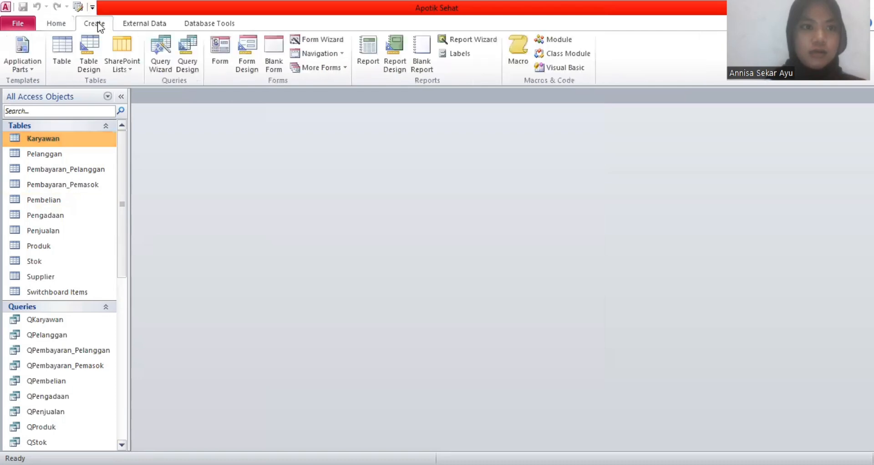
left_click(93, 63)
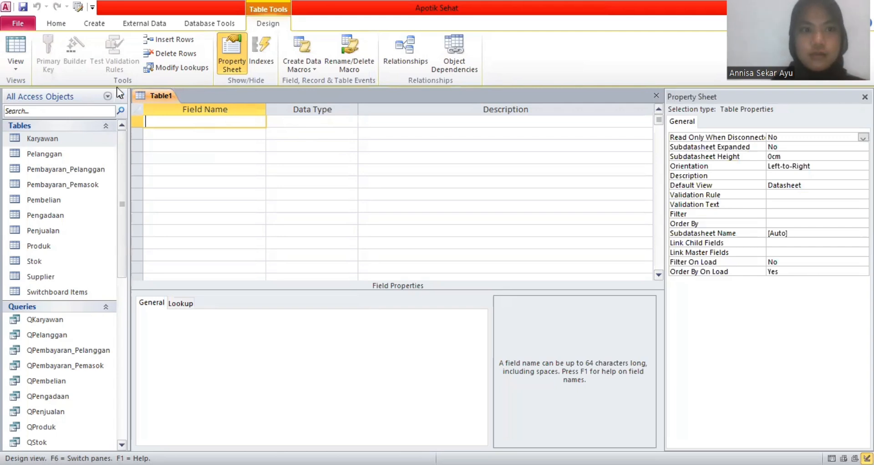
right_click(156, 97)
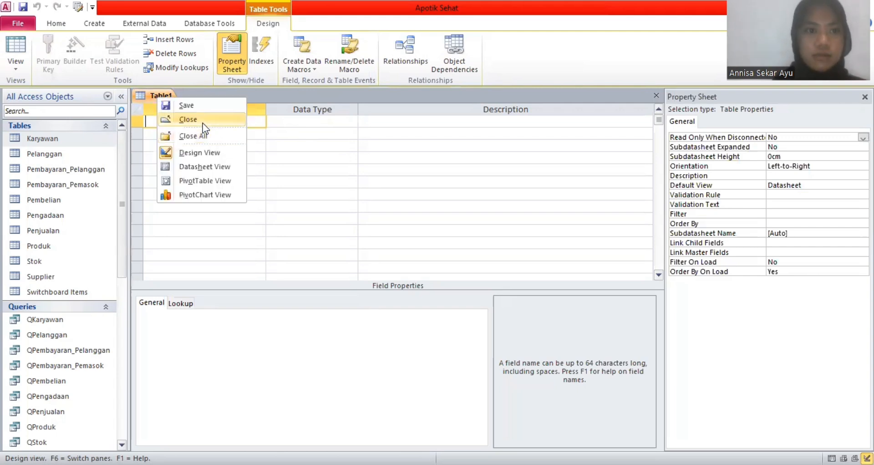
left_click(203, 123)
Examine the Karyawan table's records, close them, and open the table's field structure in Design view
double_click(37, 143)
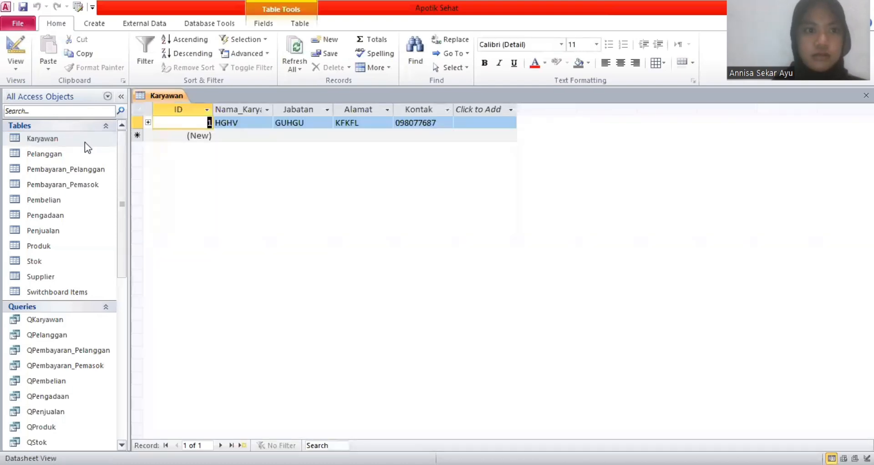
right_click(170, 97)
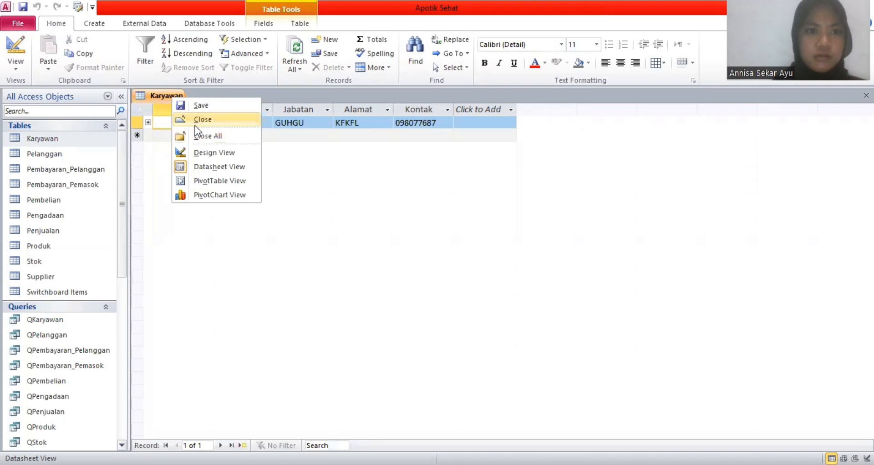
right_click(80, 140)
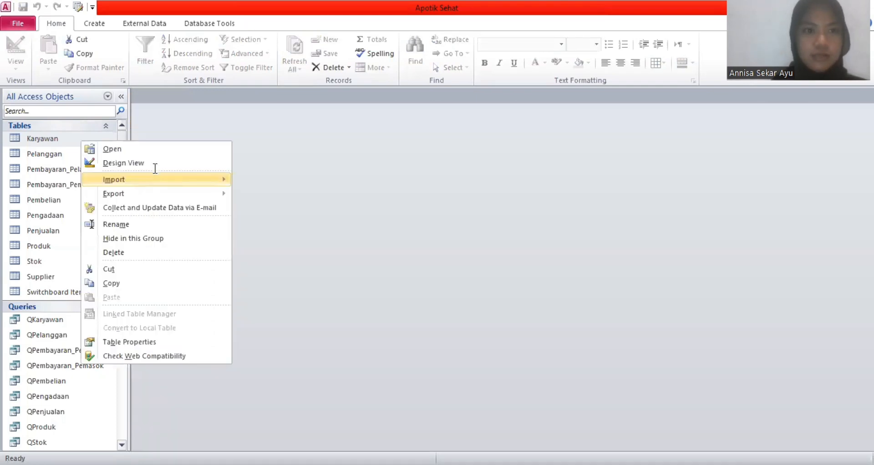
left_click(177, 165)
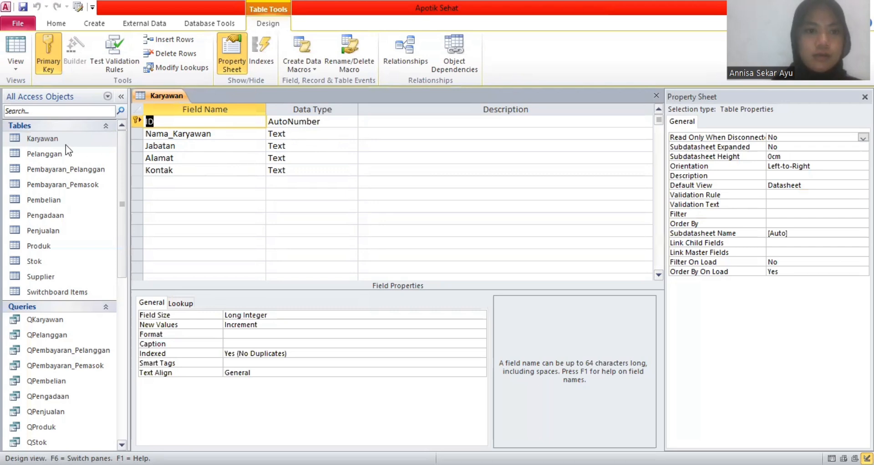
Open the Pelanggan and Pembayaran_Pelanggan tables in Design view to examine their fields and data types
left_click(92, 158)
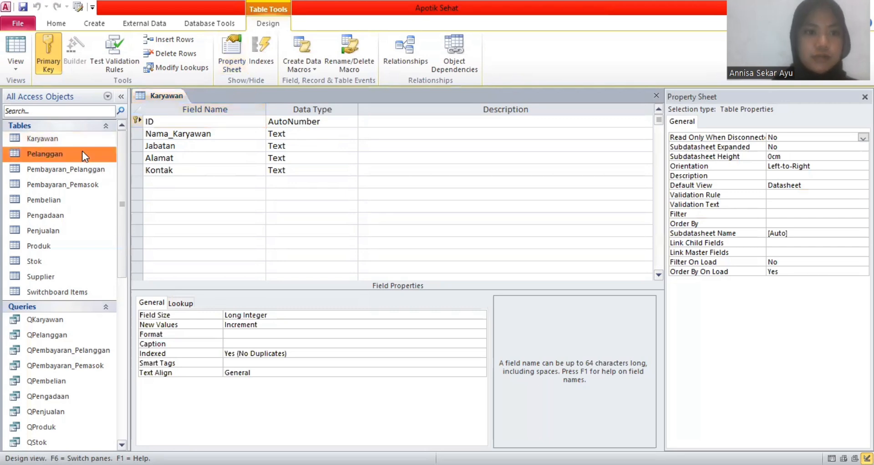
right_click(82, 151)
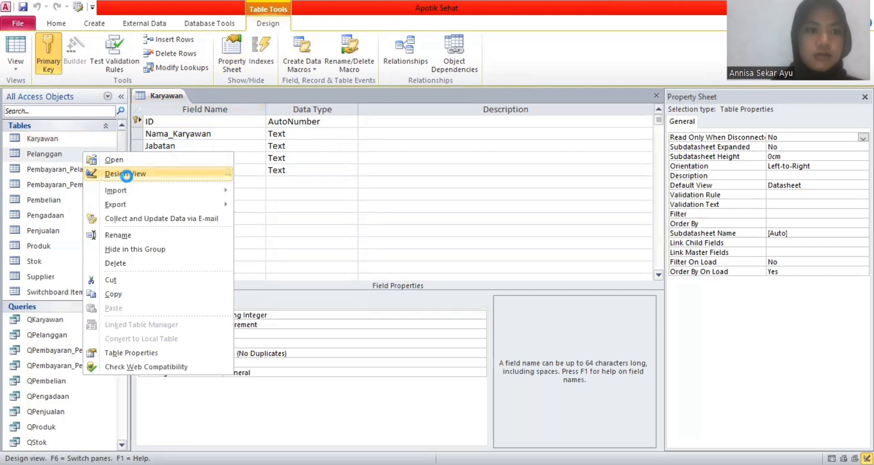
left_click(127, 174)
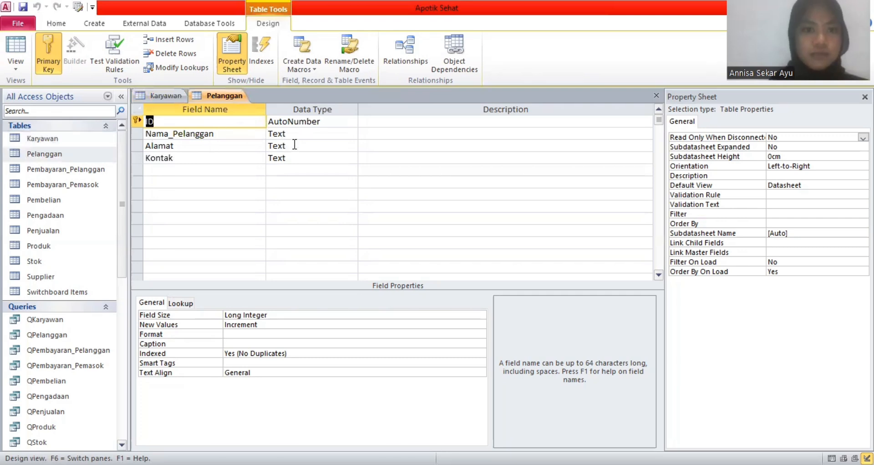
left_click(69, 168)
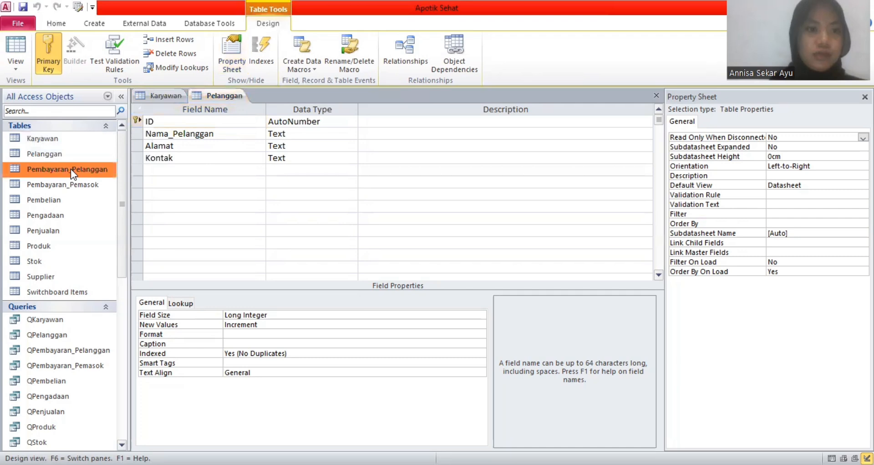
right_click(71, 169)
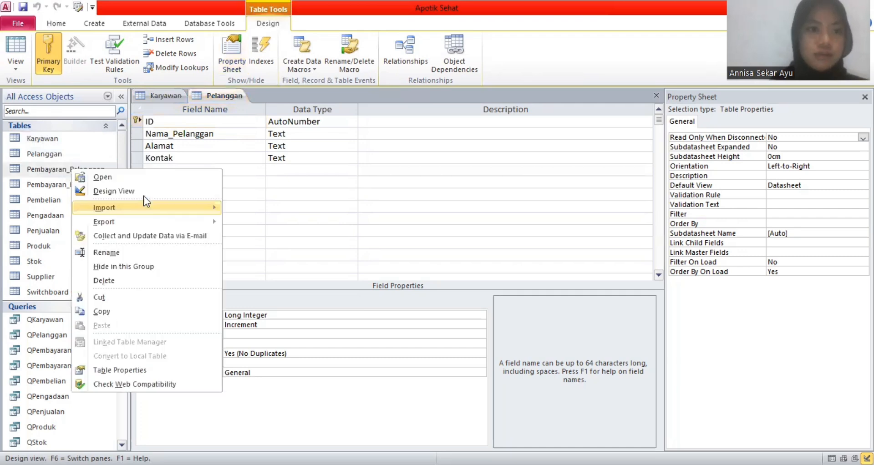
left_click(136, 193)
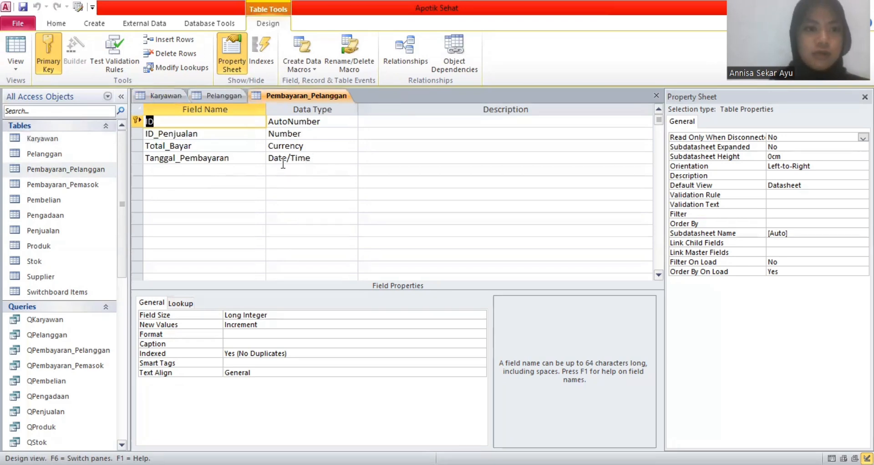
Open the Pembayaran_Pemasok and Pembelian tables in Design view to examine their fields and data types
left_click(102, 184)
right_click(102, 184)
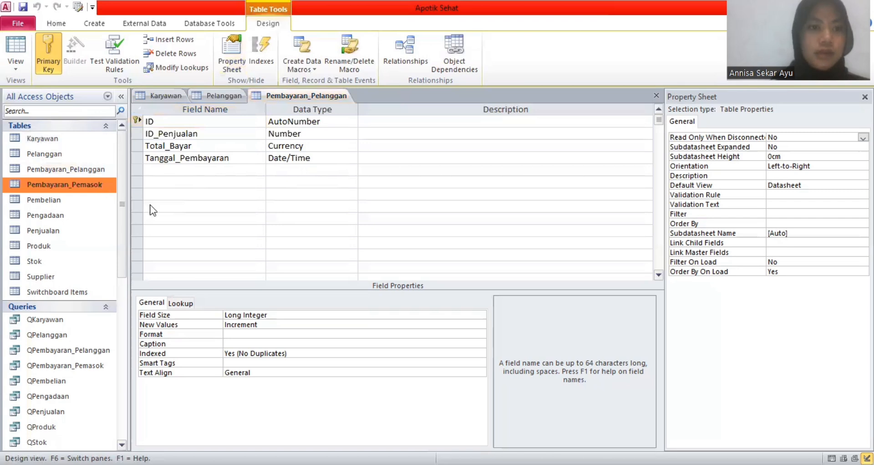
left_click(144, 205)
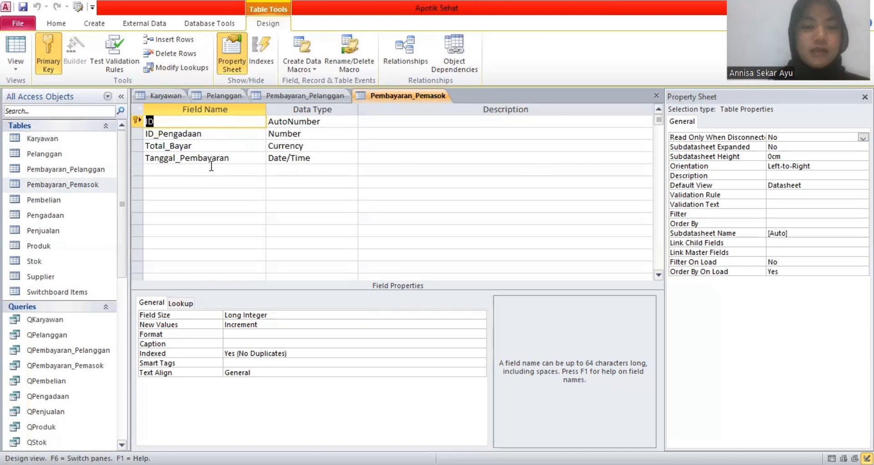
left_click(76, 205)
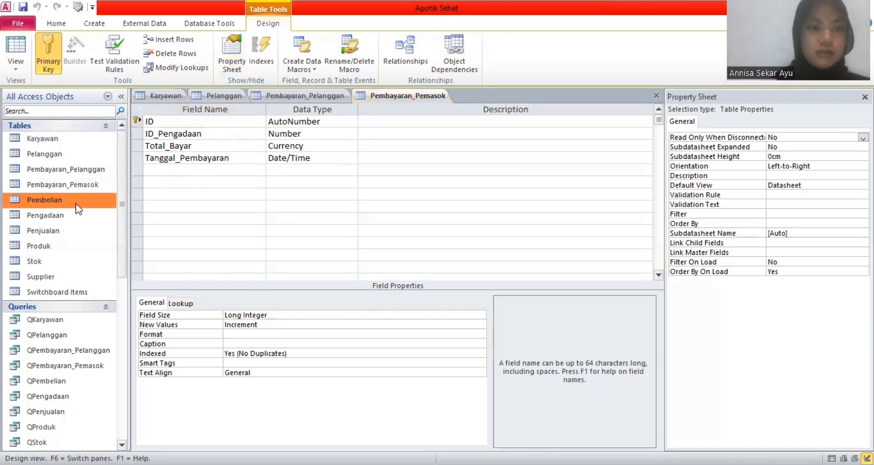
right_click(76, 204)
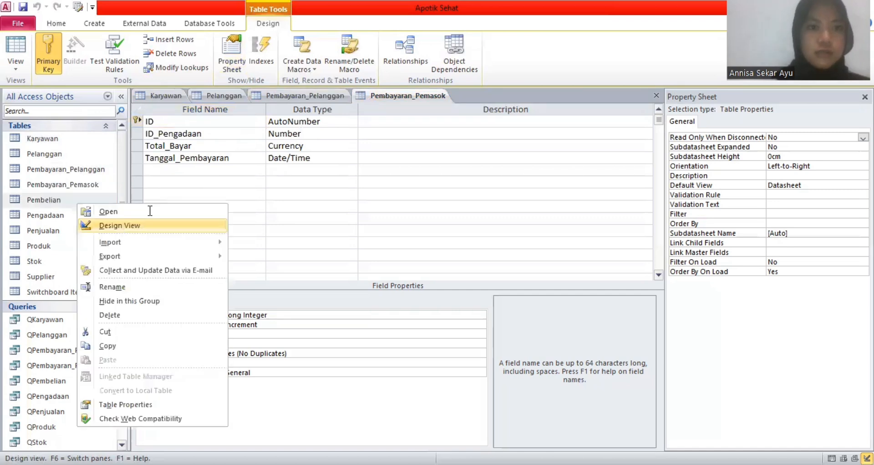
key("Return")
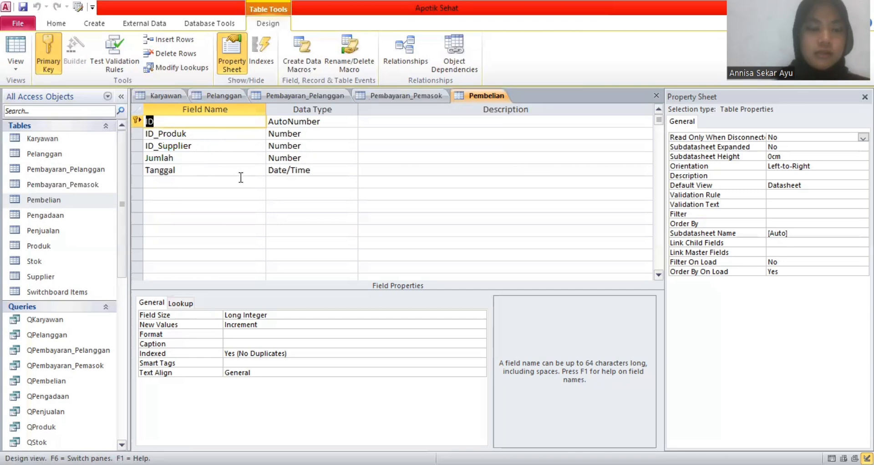
Open the Pengadaan and Penjualan tables in Design view to examine their fields and data types
left_click(45, 212)
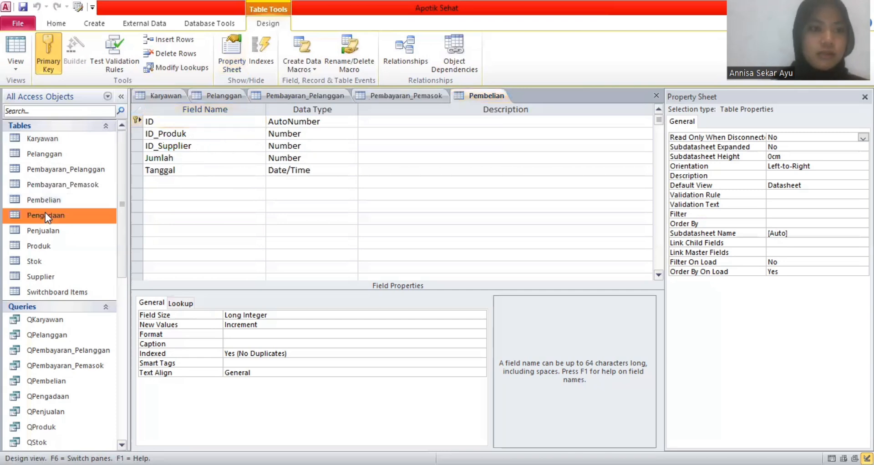
key("shift+F10")
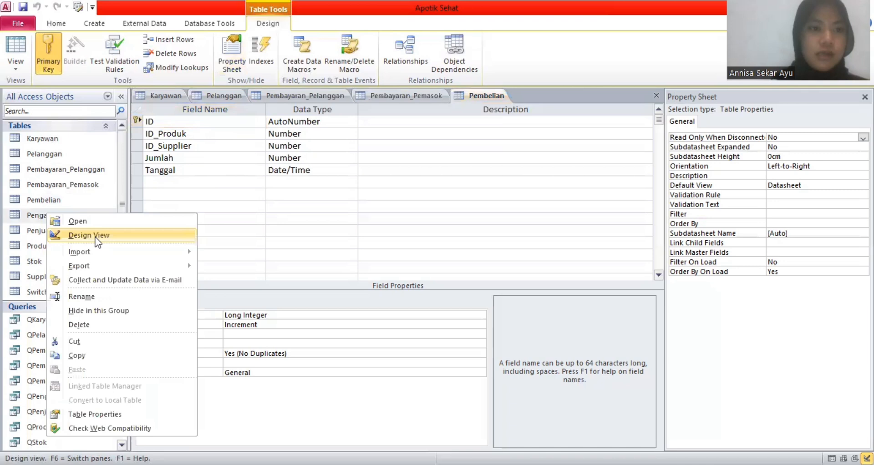
left_click(88, 235)
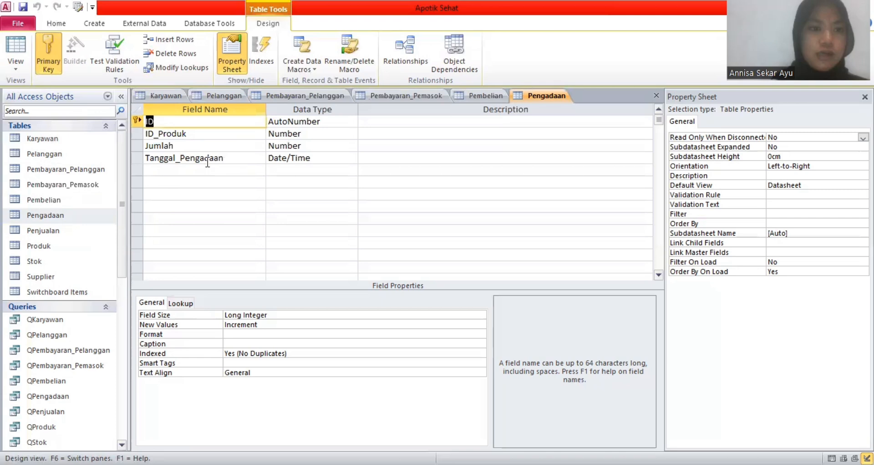
left_click(29, 231)
right_click(30, 231)
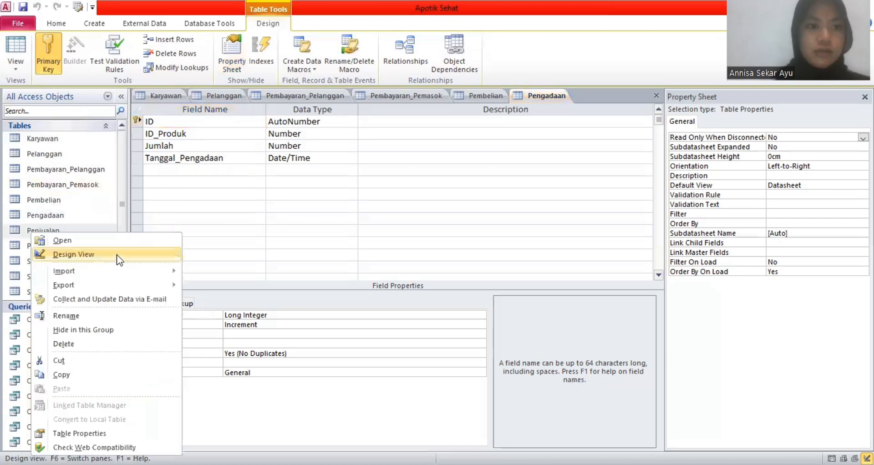
left_click(117, 255)
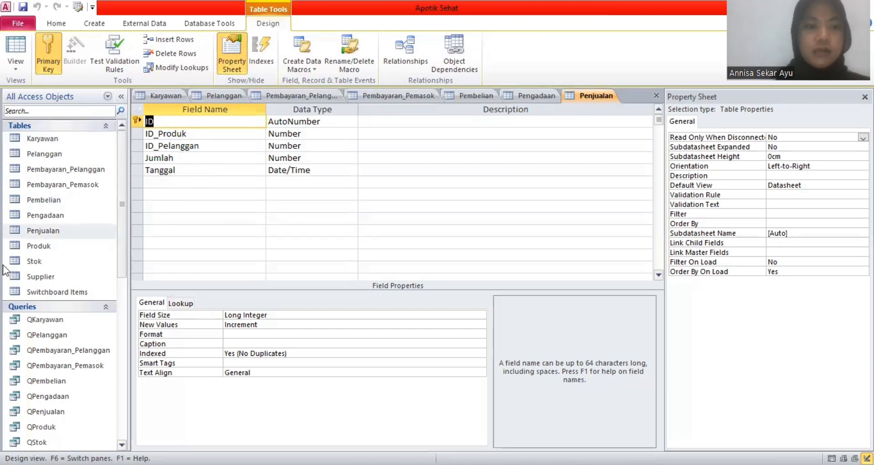
Open the Produk and Stok tables in Design view to examine their fields and data types
left_click(13, 249)
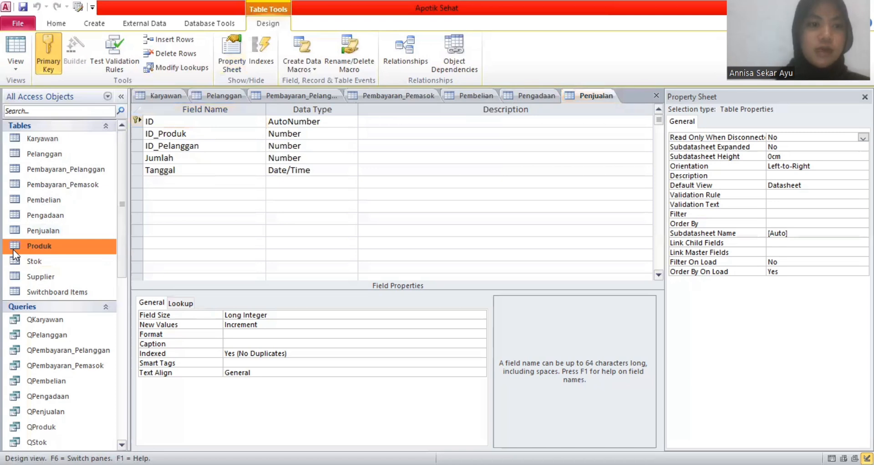
right_click(13, 250)
left_click(103, 48)
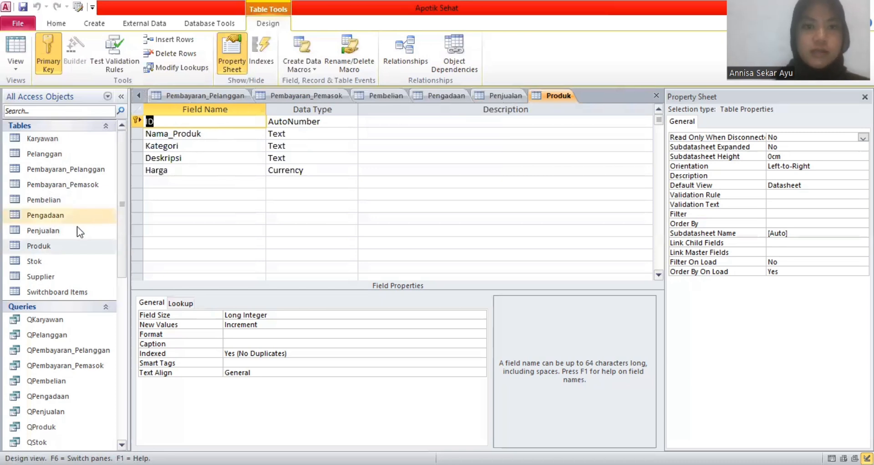
right_click(58, 260)
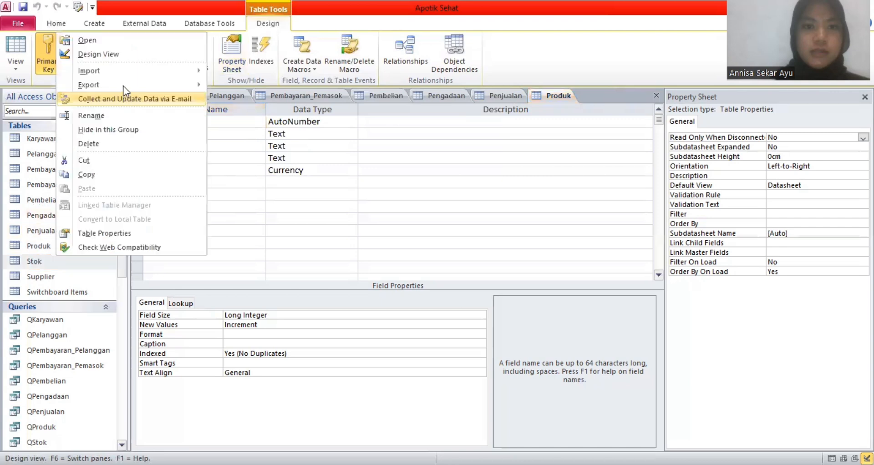
left_click(122, 56)
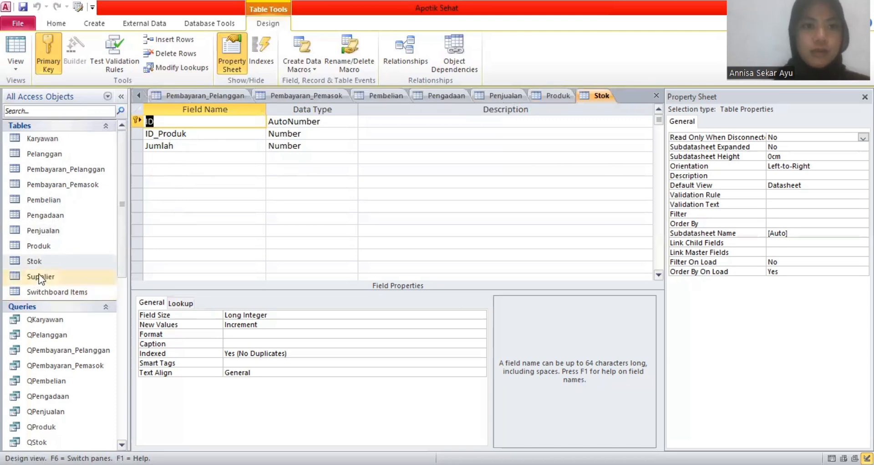
Examine the Supplier table's fields in Design view and close all the open tables
left_click(62, 277)
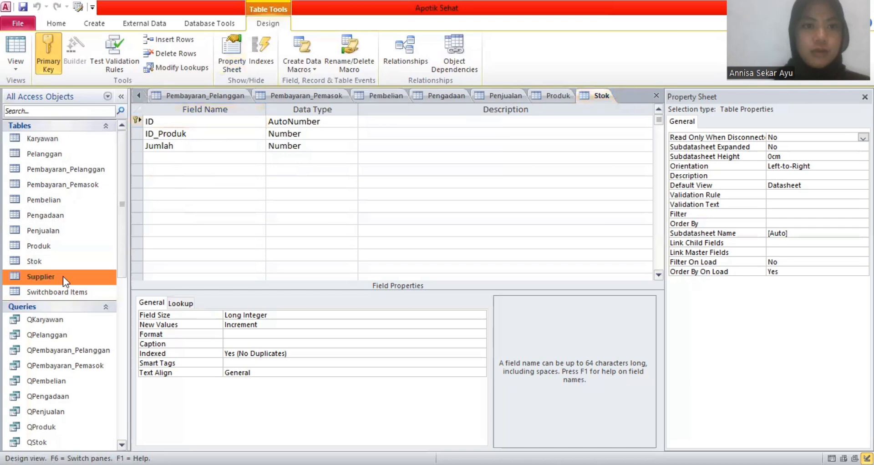
right_click(62, 277)
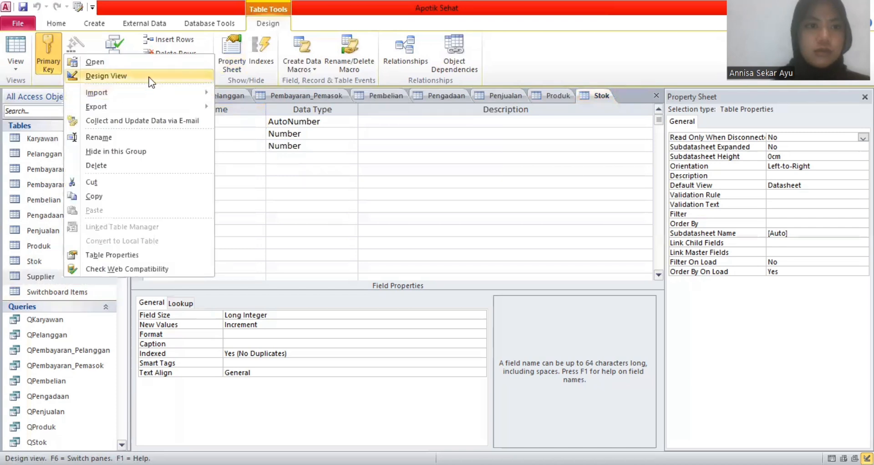
left_click(152, 82)
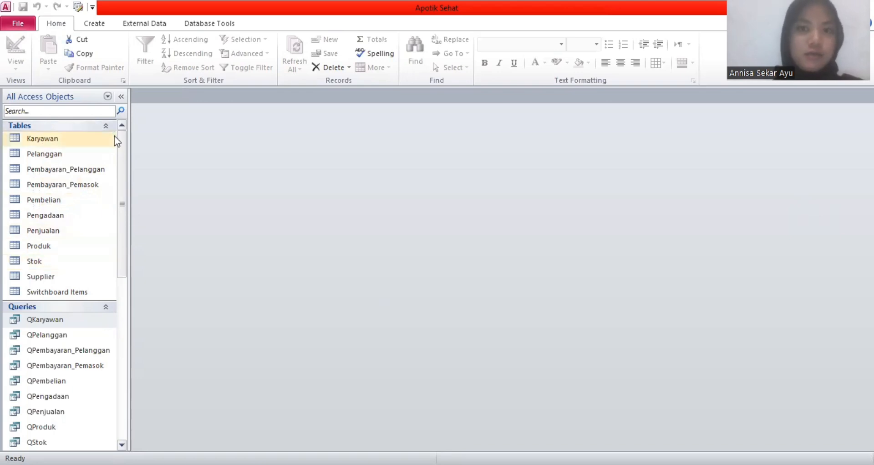
Open the Relationships diagram, examine how the database tables are linked, and close it
left_click(206, 25)
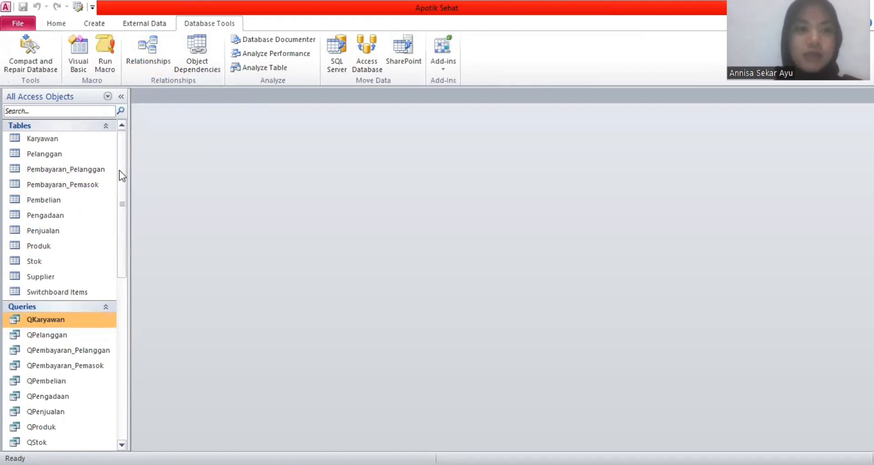
left_click(149, 62)
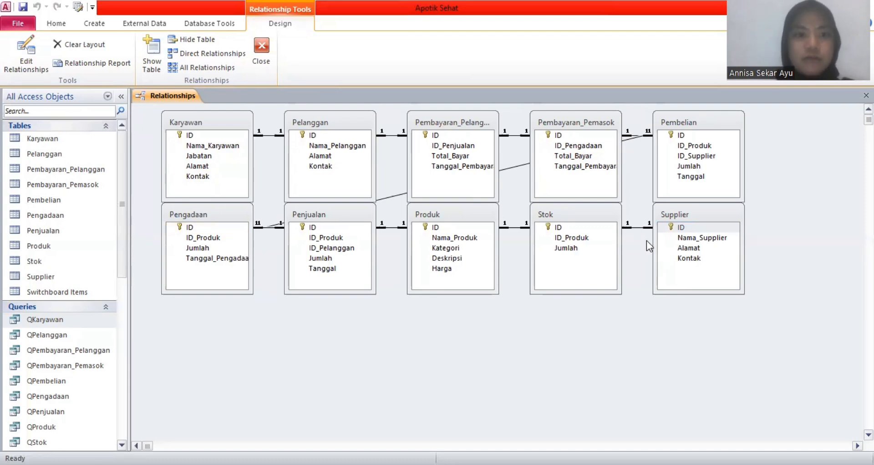
key("ctrl+w")
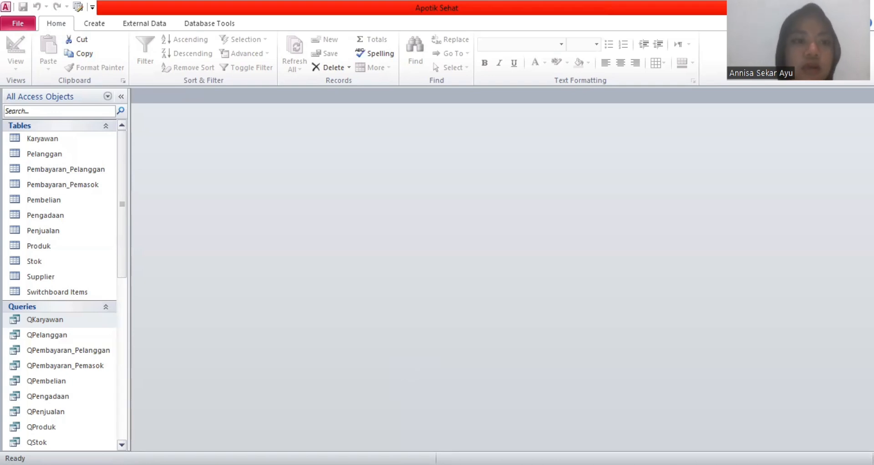
Create a new query in Design view based on the Karyawan table
left_click(97, 23)
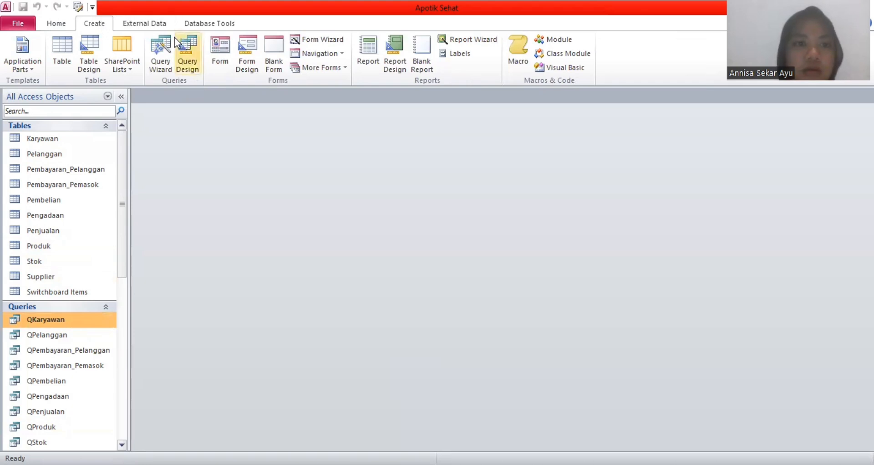
left_click(188, 54)
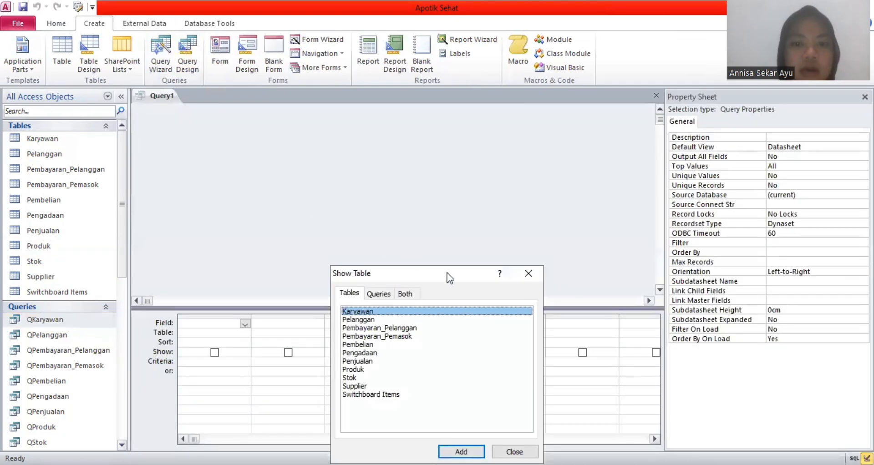
left_click_drag(449, 272, 443, 144)
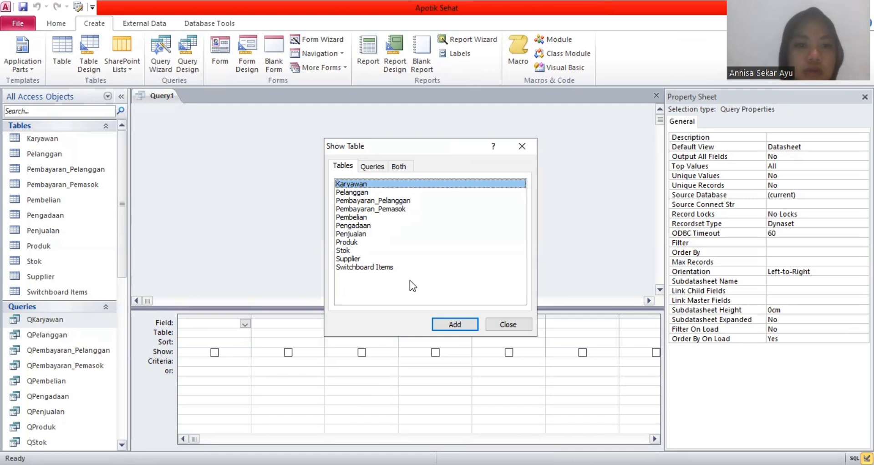
double_click(413, 185)
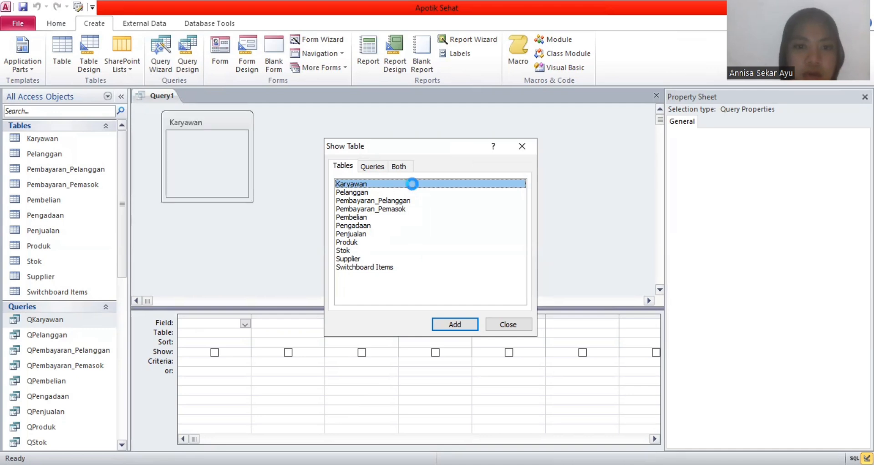
left_click(504, 325)
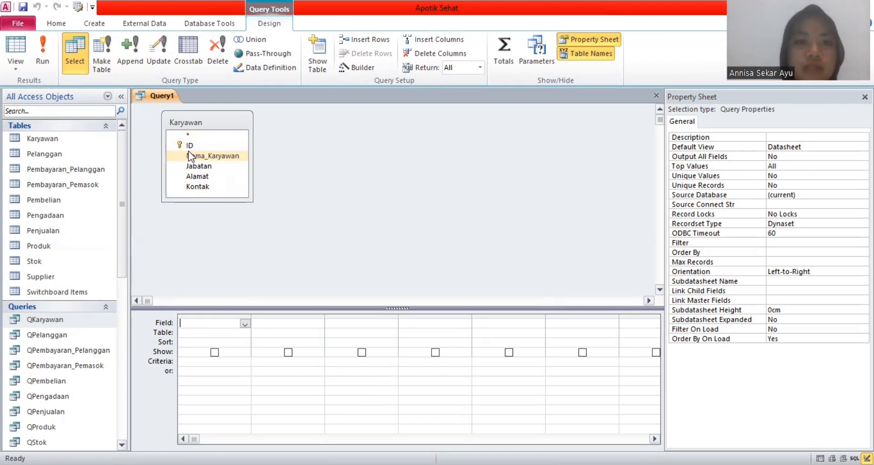
Add the ID, Nama_Karyawan, Jabatan, Alamat and Kontak fields of the Karyawan table to the query grid
double_click(219, 146)
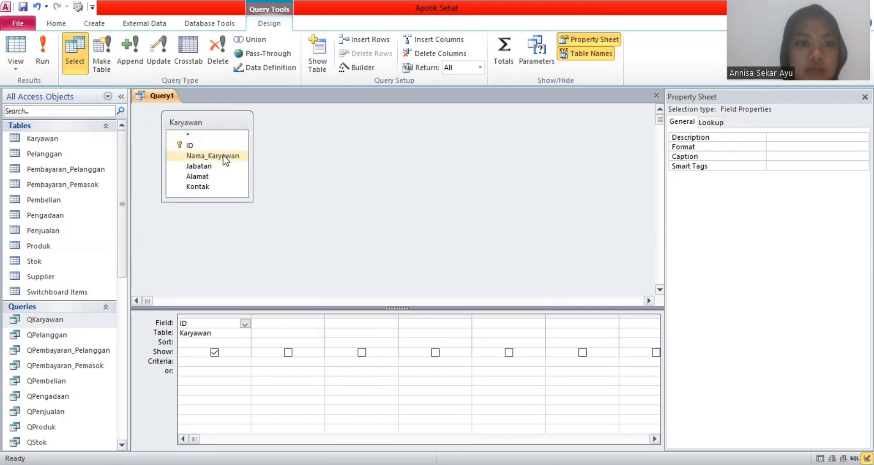
double_click(225, 158)
double_click(201, 169)
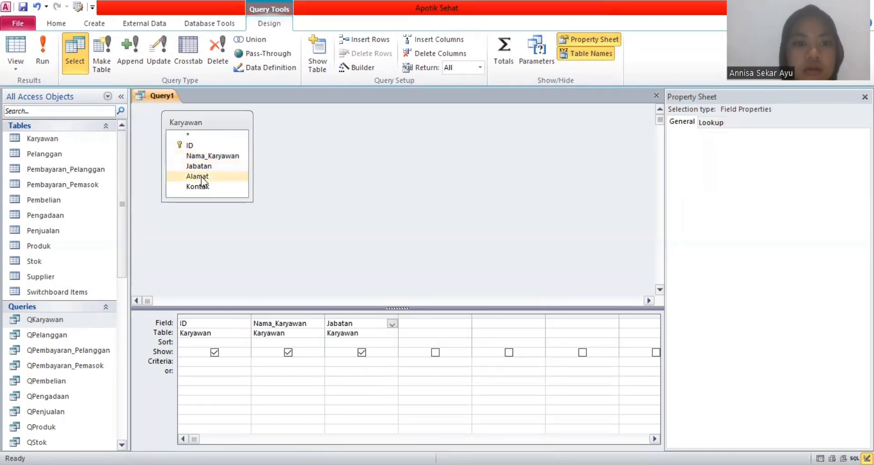
double_click(201, 177)
double_click(208, 187)
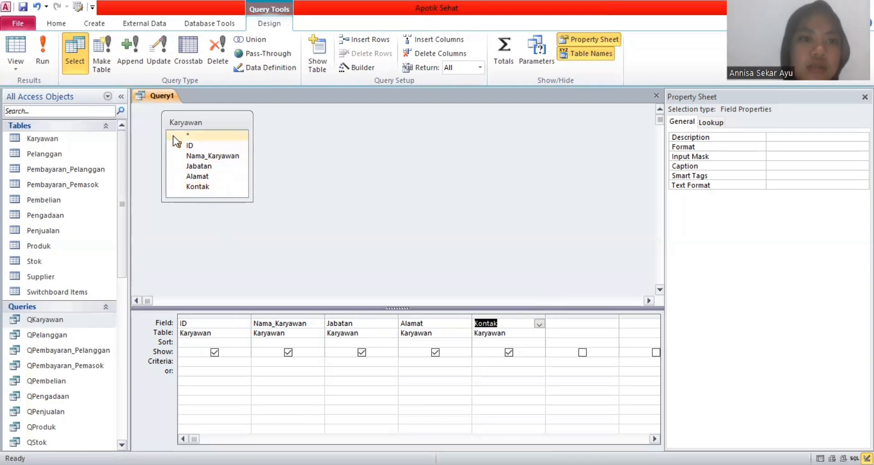
Show the naming prompt for saving the new query, cancel it, and close the query without saving
right_click(165, 99)
left_click(190, 102)
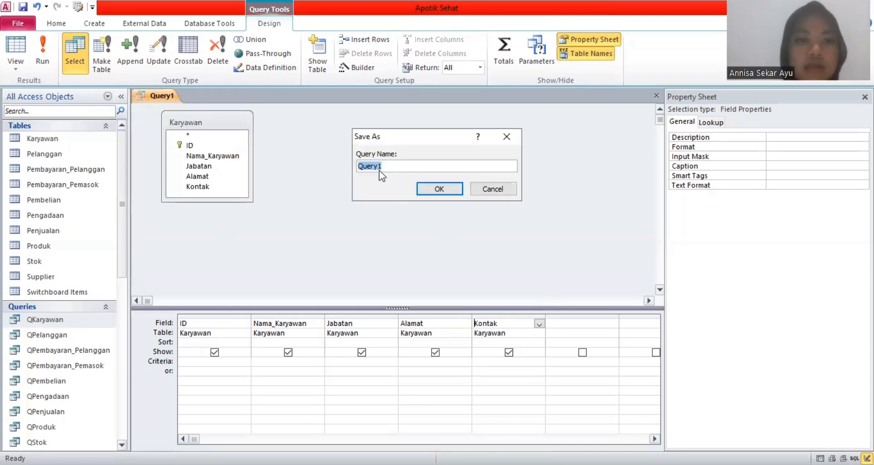
left_click(491, 188)
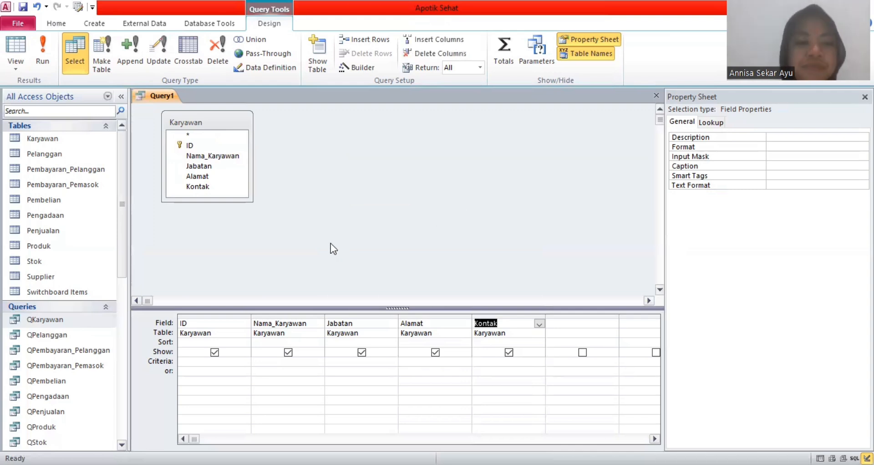
right_click(161, 93)
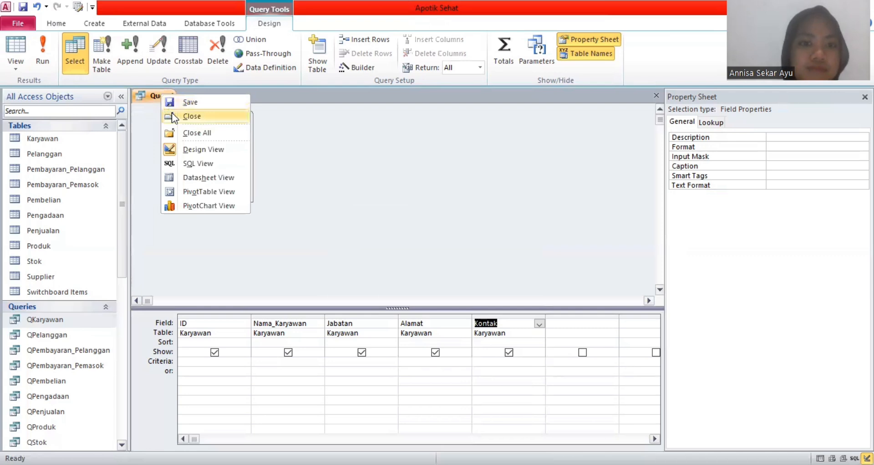
left_click(174, 118)
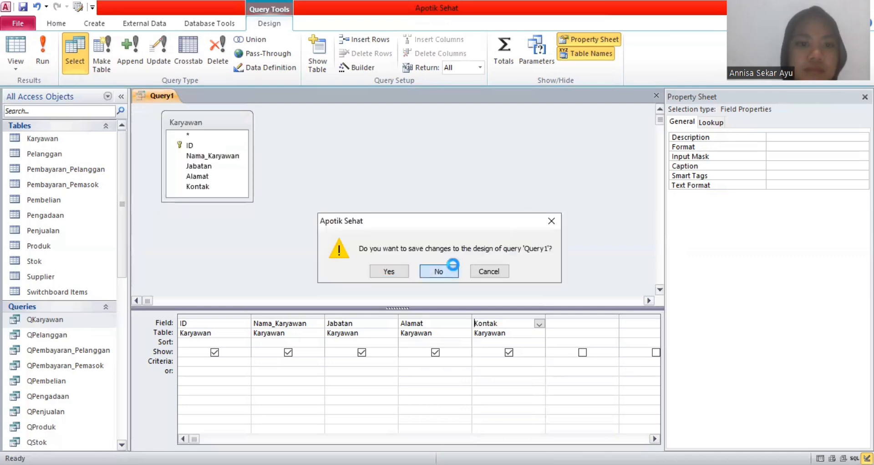
key("Return")
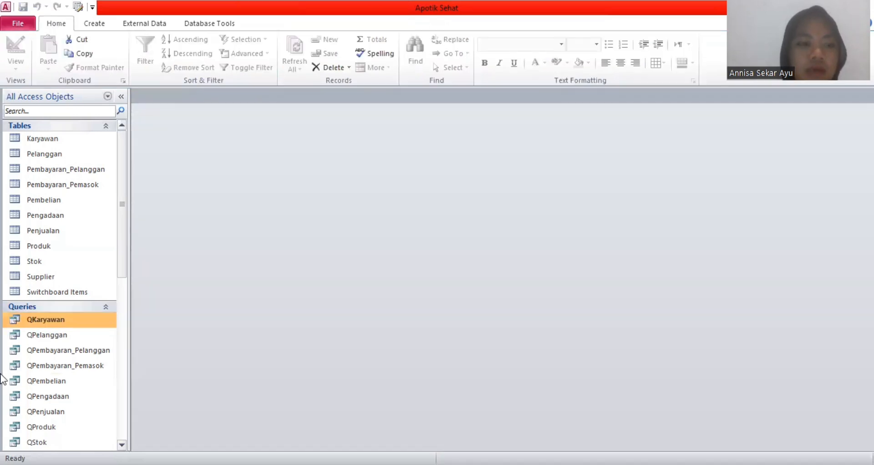
Open the QKaryawan and QPelanggan queries in Design view to examine their source tables and fields
right_click(59, 319)
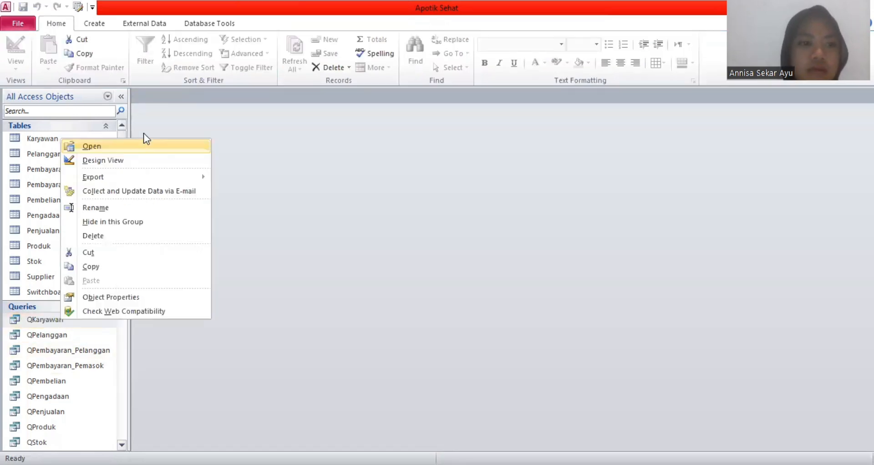
left_click(145, 159)
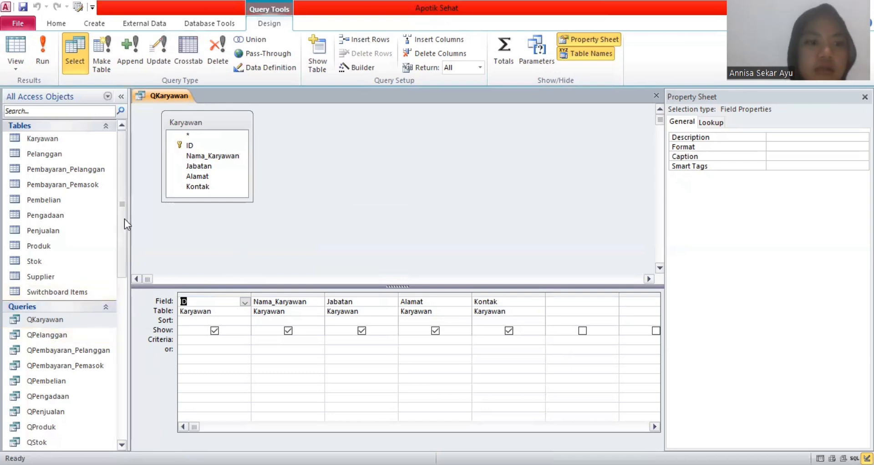
left_click_drag(124, 220, 122, 247)
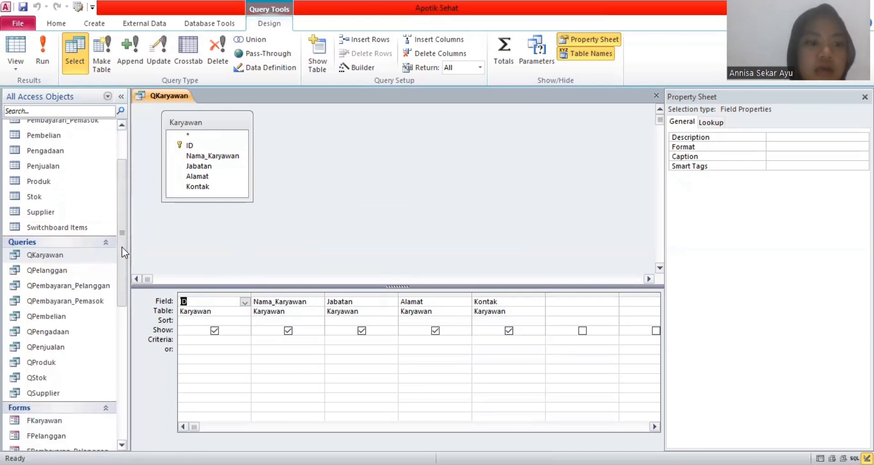
left_click(58, 272)
right_click(58, 271)
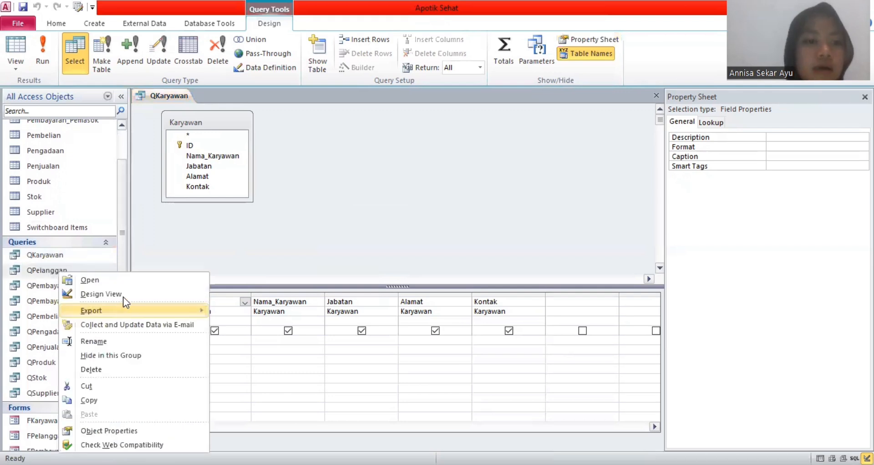
left_click(123, 296)
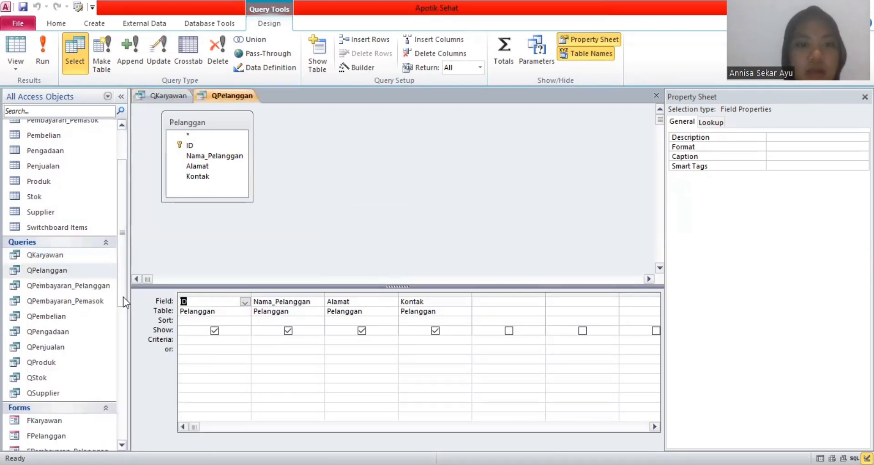
Open the QPembayaran_Pelanggan and QPembayaran_Pemasok queries in Design view to examine their fields
left_click(91, 288)
right_click(91, 288)
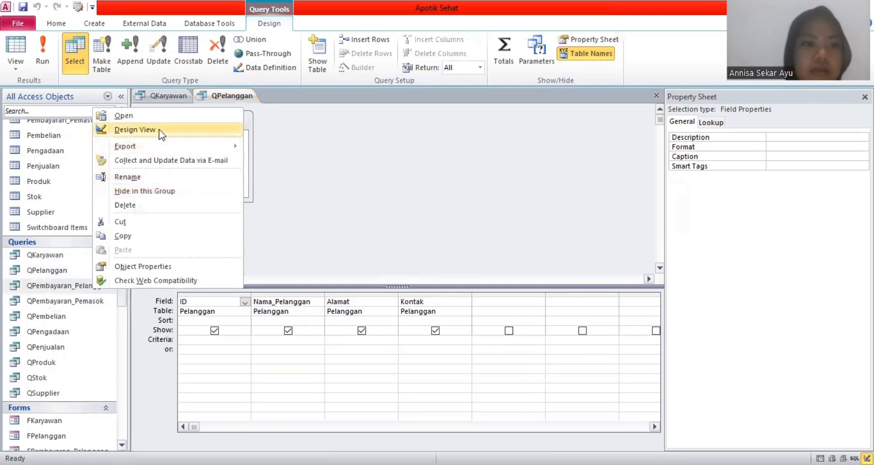
left_click(159, 129)
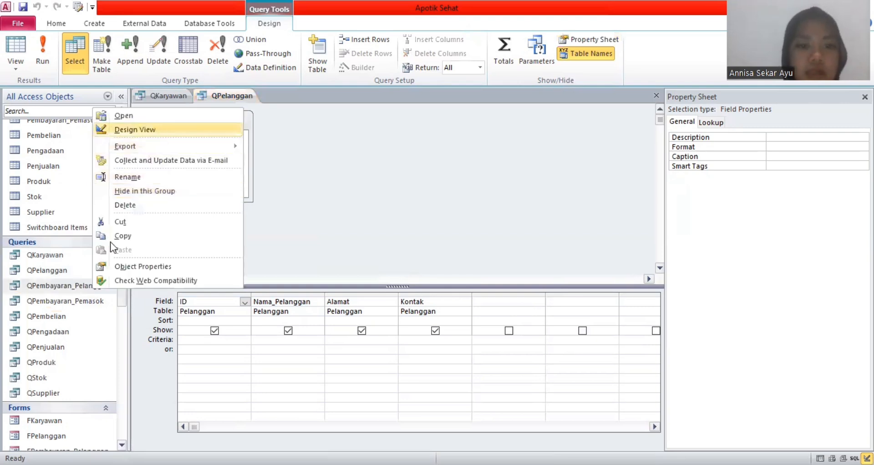
left_click(63, 304)
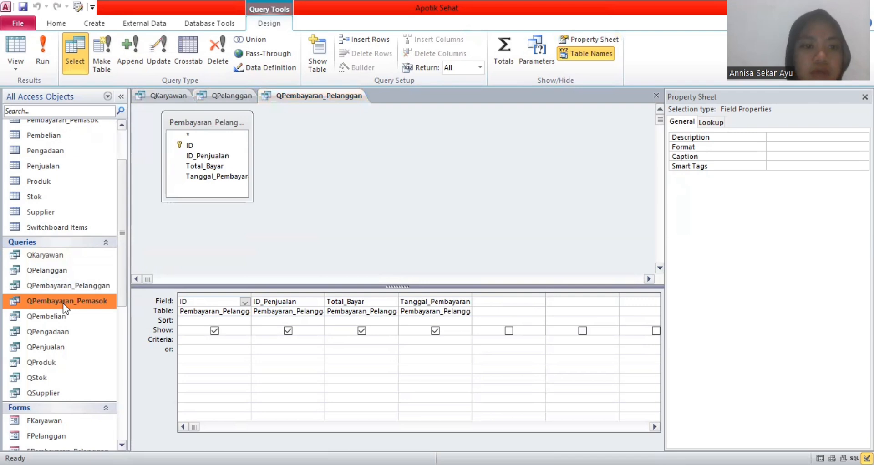
right_click(63, 303)
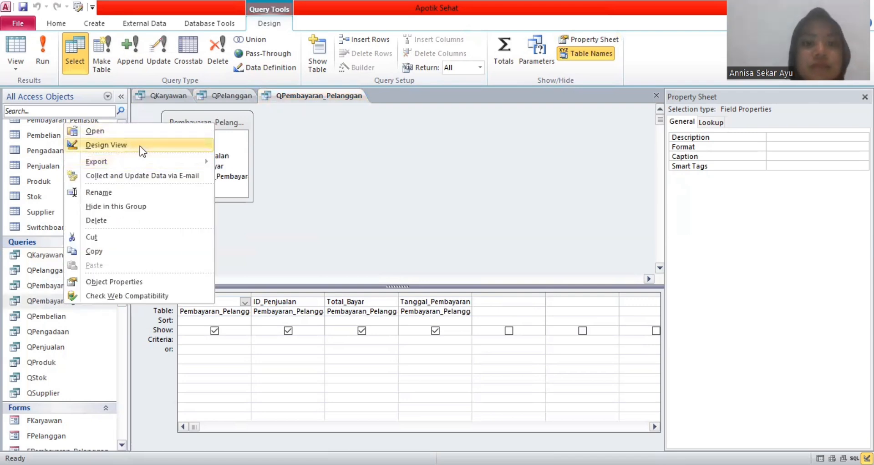
left_click(140, 146)
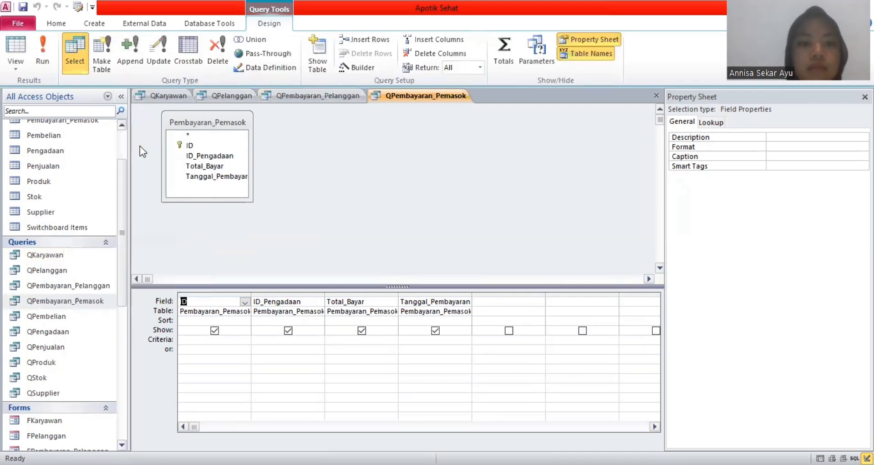
Open the QPembelian and QPengadaan queries in Design view to examine their fields
left_click(55, 316)
right_click(108, 317)
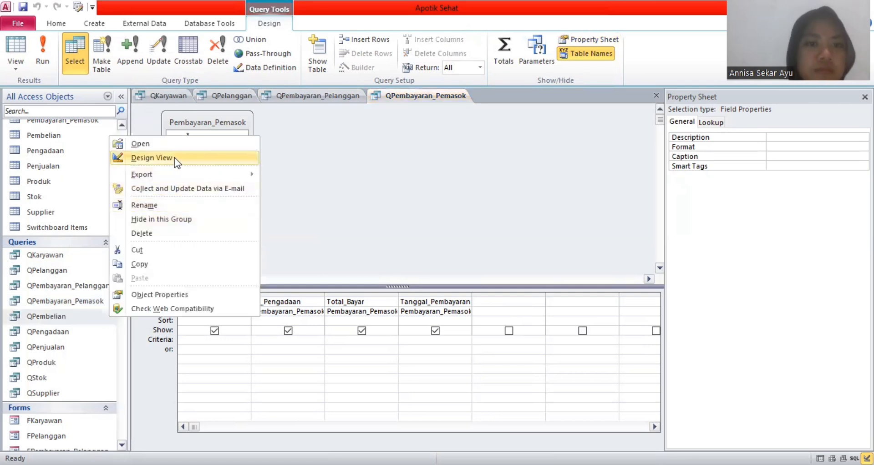
left_click(174, 158)
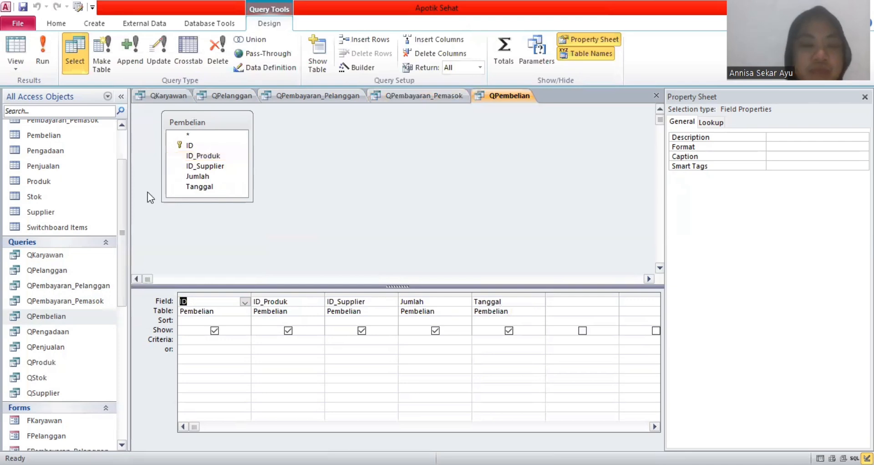
left_click(59, 333)
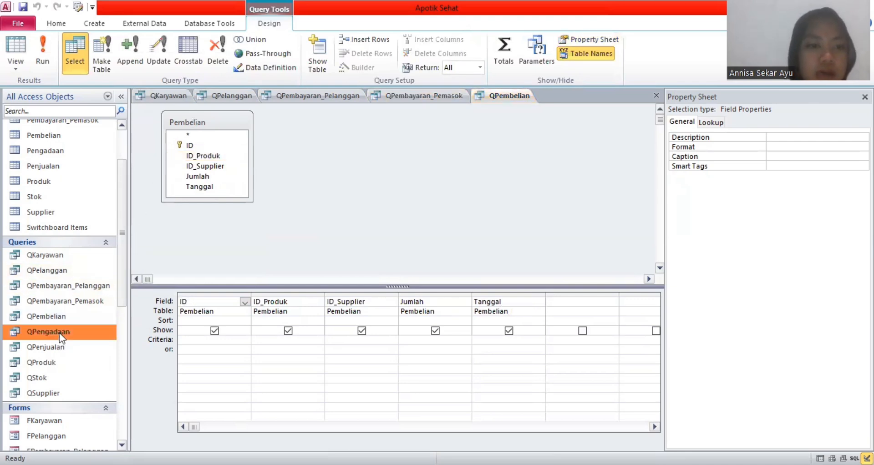
right_click(60, 332)
left_click(127, 176)
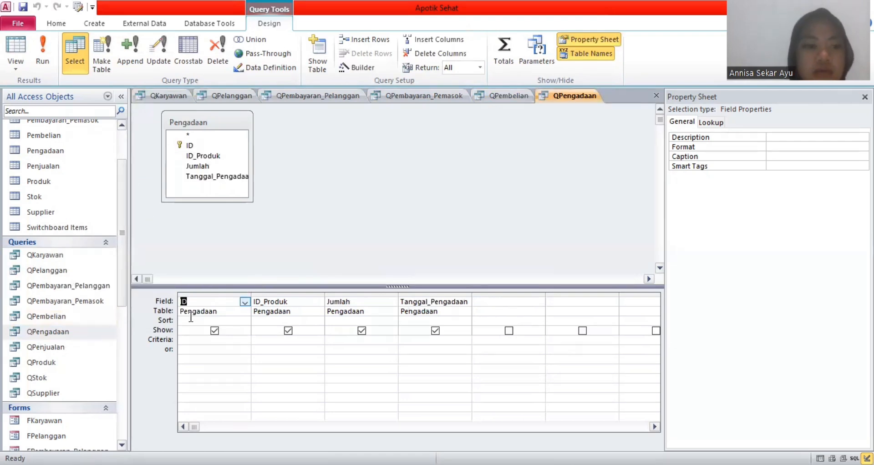
Open the QPenjualan and QProduk queries in Design view to examine their fields
right_click(84, 353)
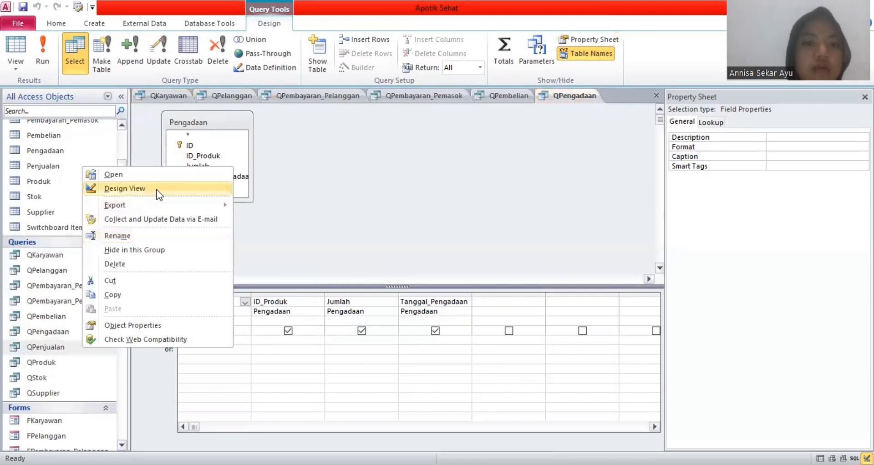
left_click(157, 195)
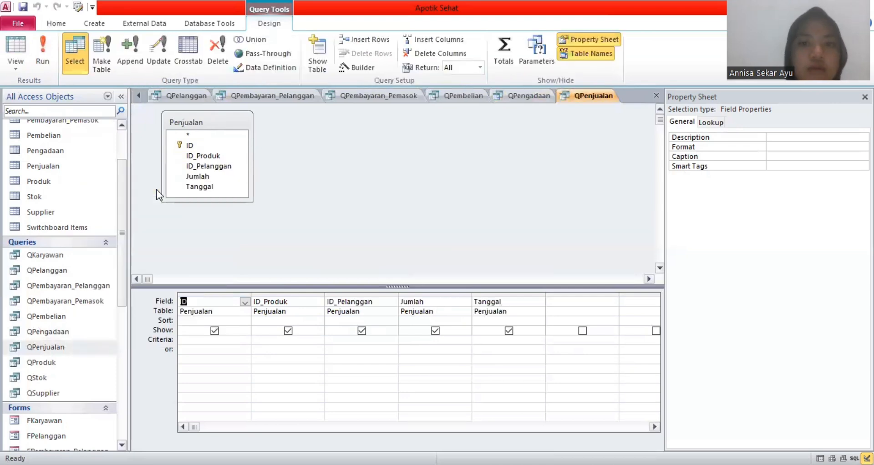
right_click(59, 356)
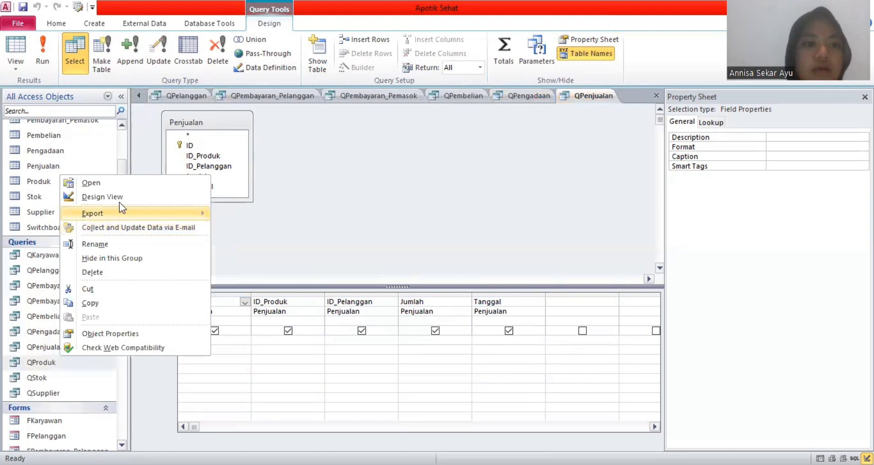
left_click(119, 203)
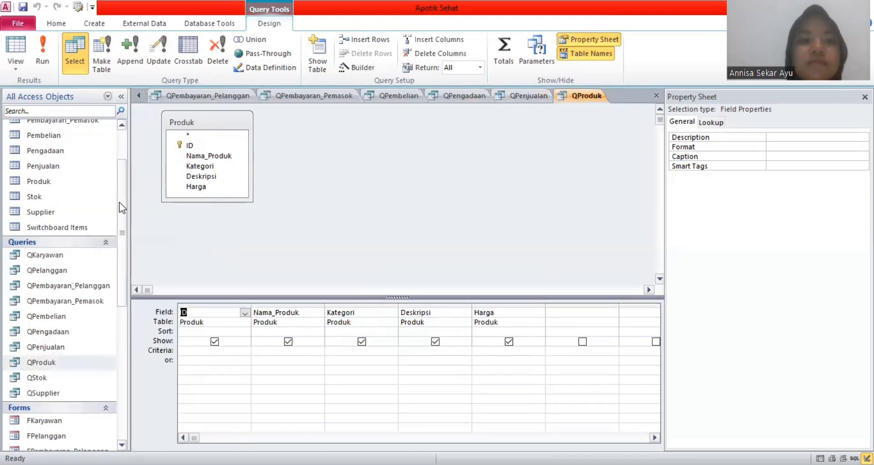
Open the QStok and QSupplier queries in Design view to examine their fields
left_click(25, 378)
right_click(24, 378)
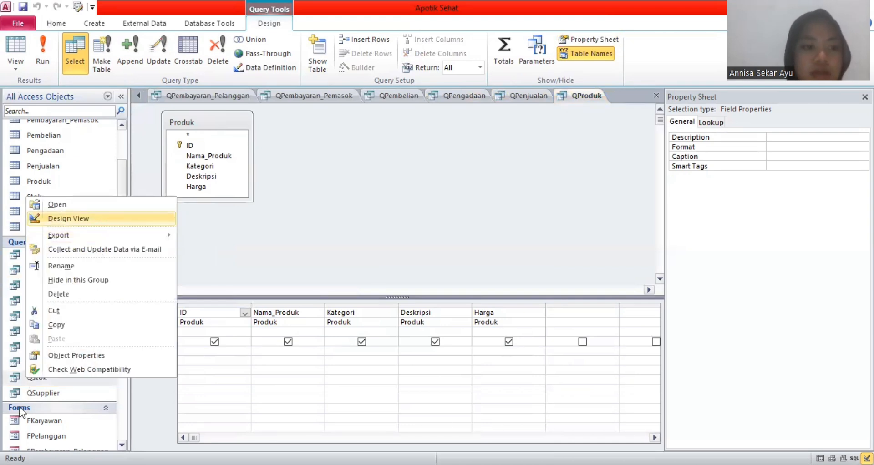
key("Return")
right_click(29, 395)
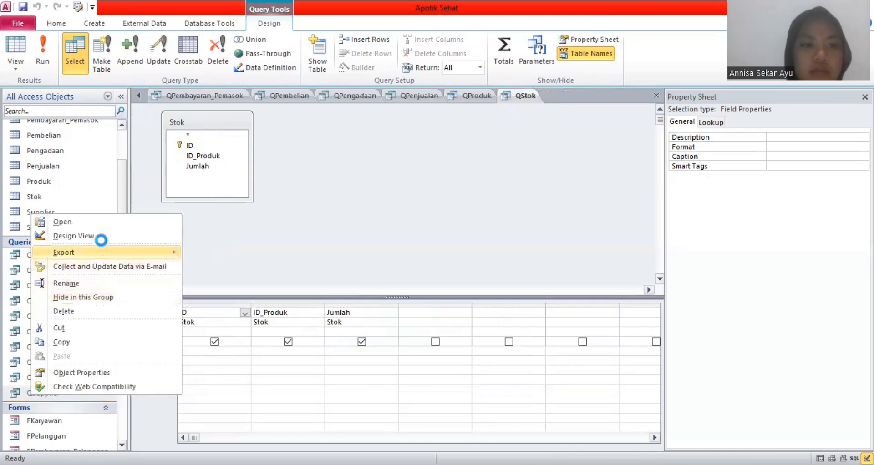
left_click(101, 238)
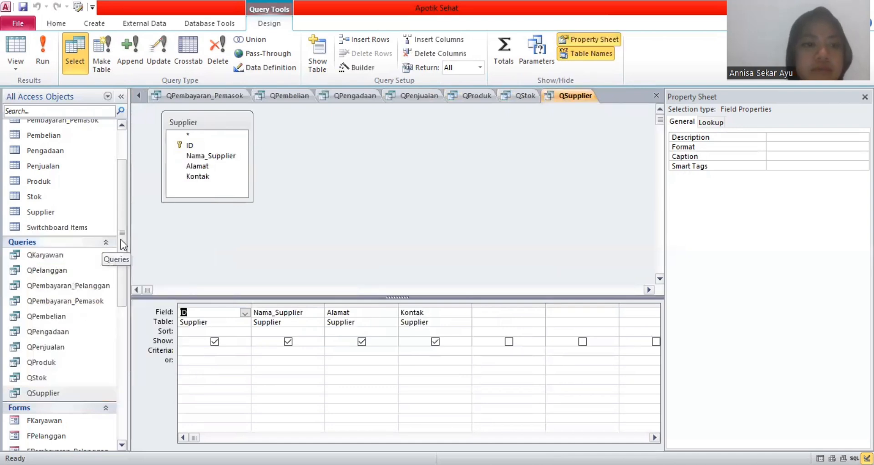
left_click_drag(121, 240, 119, 265)
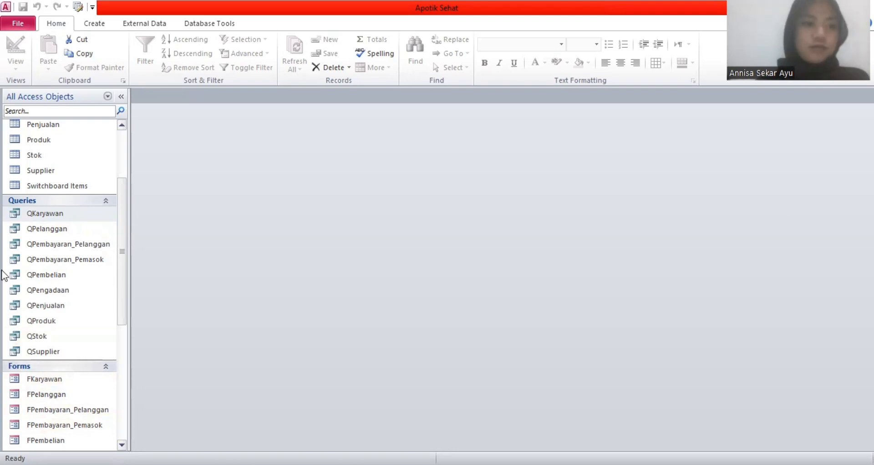
Create a form based on the QKaryawan query and switch it to Design view
left_click(45, 216)
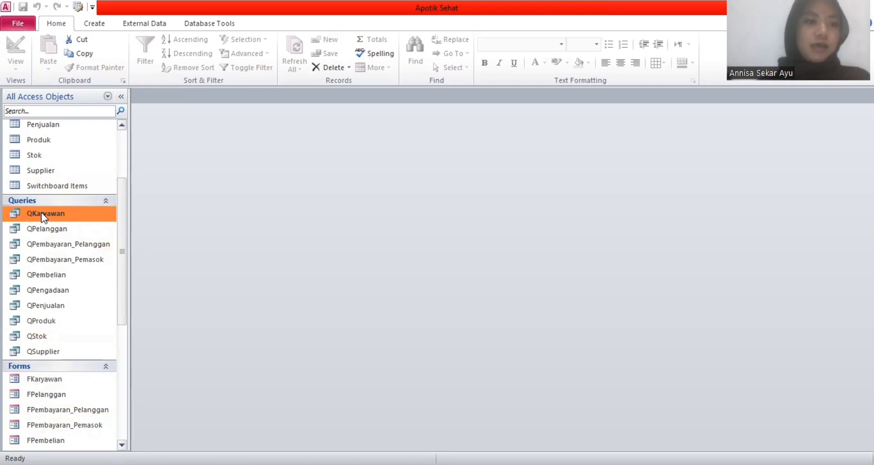
left_click(93, 24)
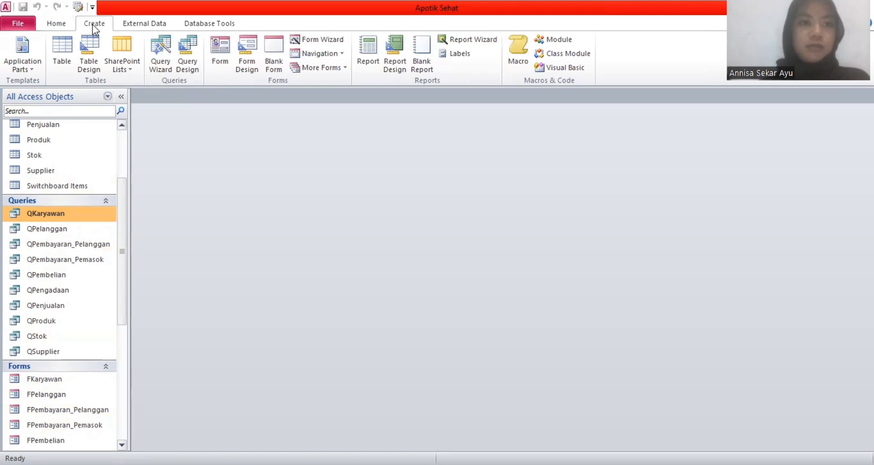
left_click(226, 46)
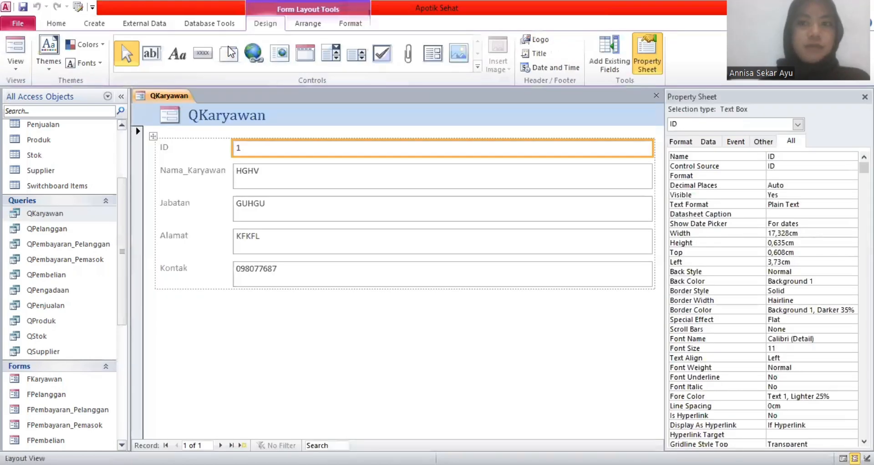
right_click(184, 101)
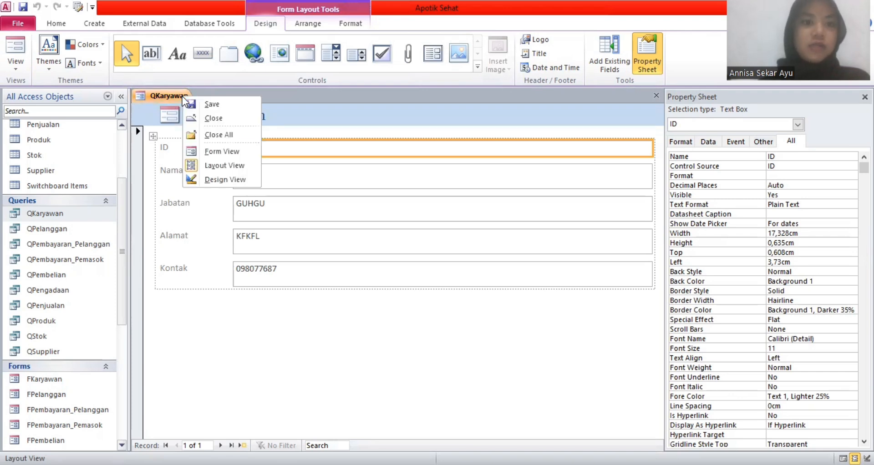
left_click(237, 182)
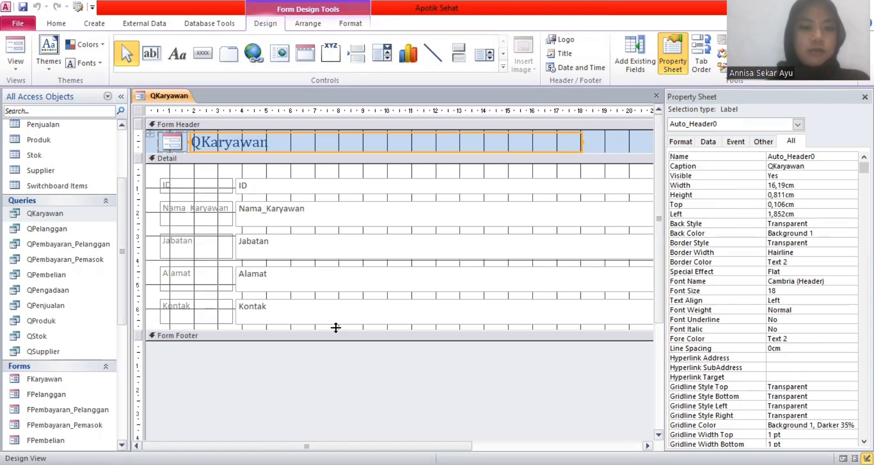
Extend the Detail section, paste the yellow DELETE, previous, next, NEW and SAVE buttons below the Kontak field, and tighten the form header
left_click_drag(336, 328, 338, 368)
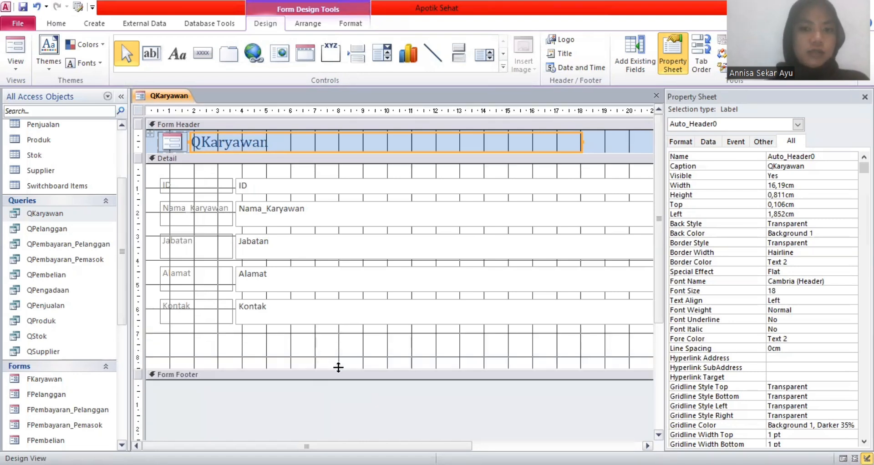
key("ctrl+v")
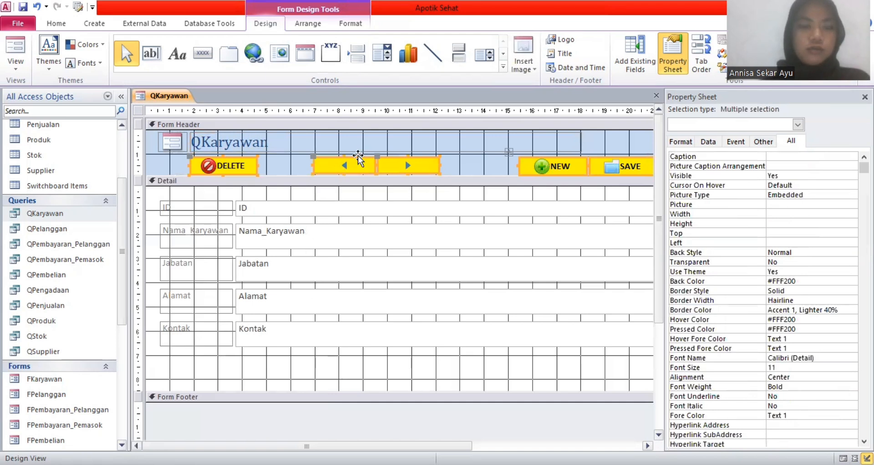
left_click_drag(358, 158, 355, 364)
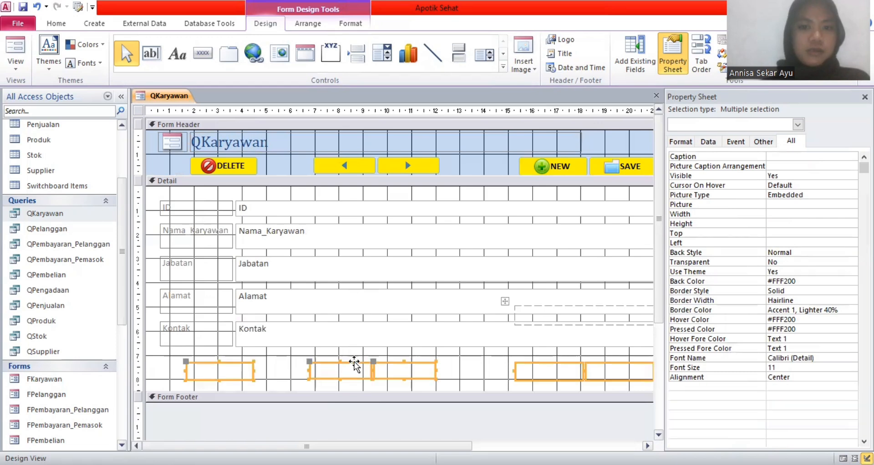
left_click(318, 416)
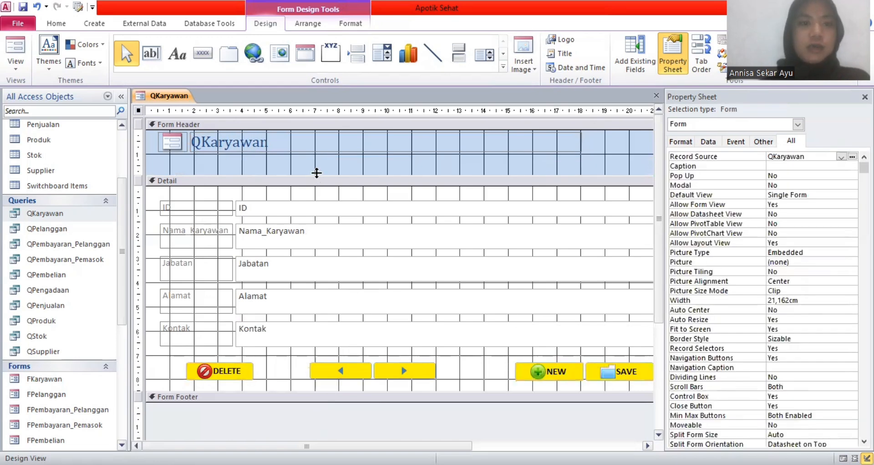
left_click_drag(318, 175, 318, 162)
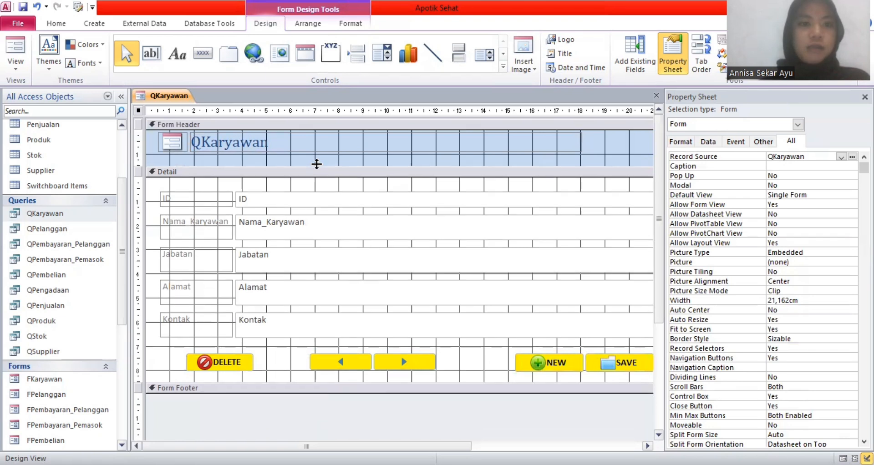
Show the QKaryawan form in Form view, then bring up its save dialog and dismiss it without saving
right_click(165, 98)
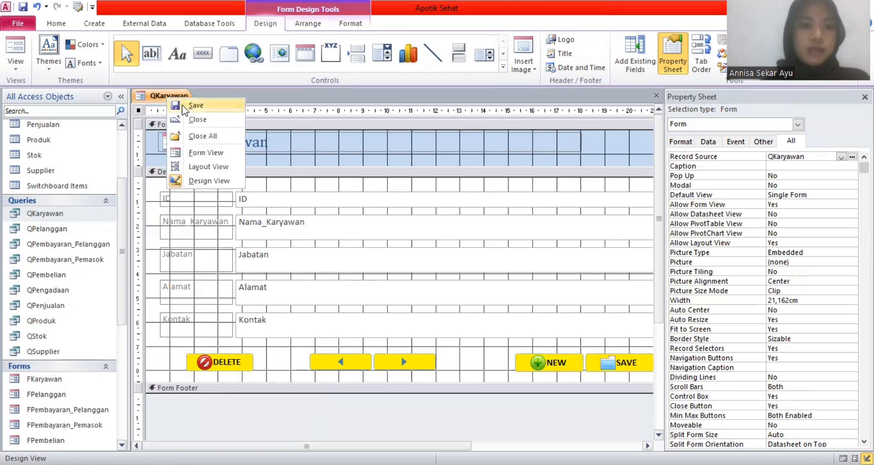
left_click(217, 154)
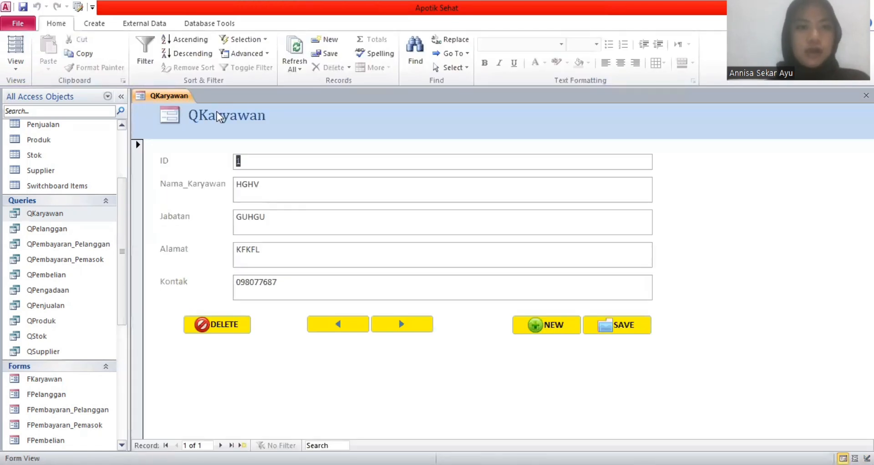
right_click(182, 97)
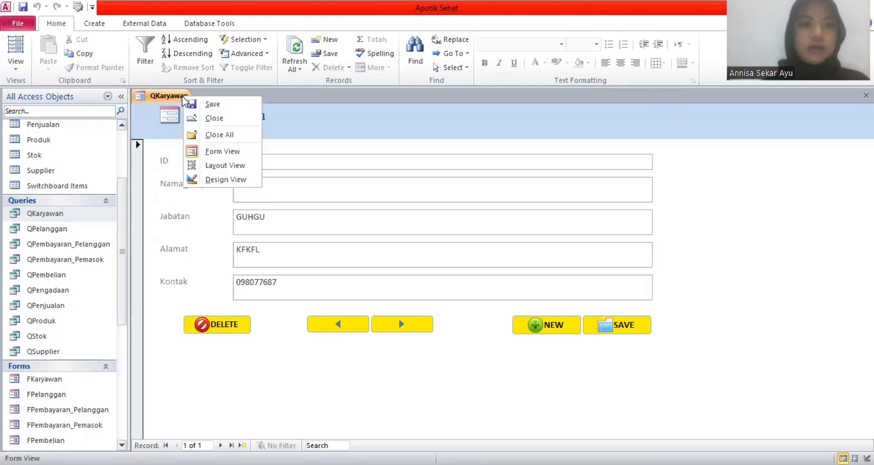
left_click(211, 104)
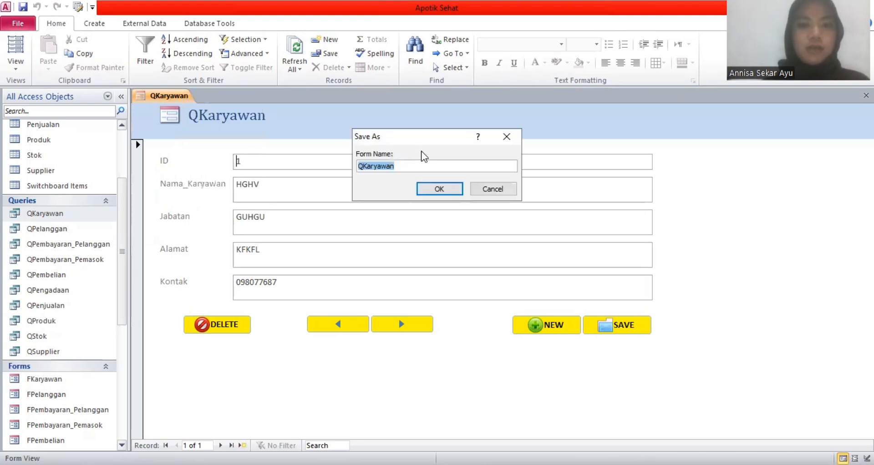
left_click(508, 137)
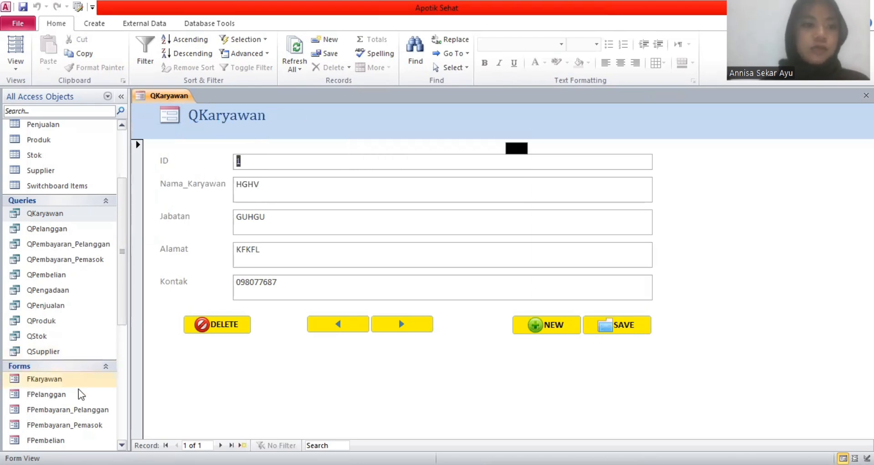
Examine the FPelanggan form in Design view and Form view, and close it
left_click(78, 393)
right_click(79, 393)
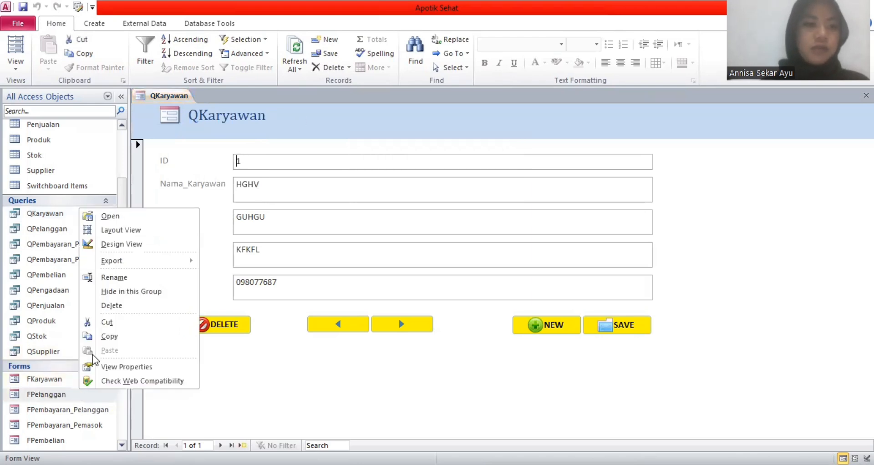
left_click(122, 245)
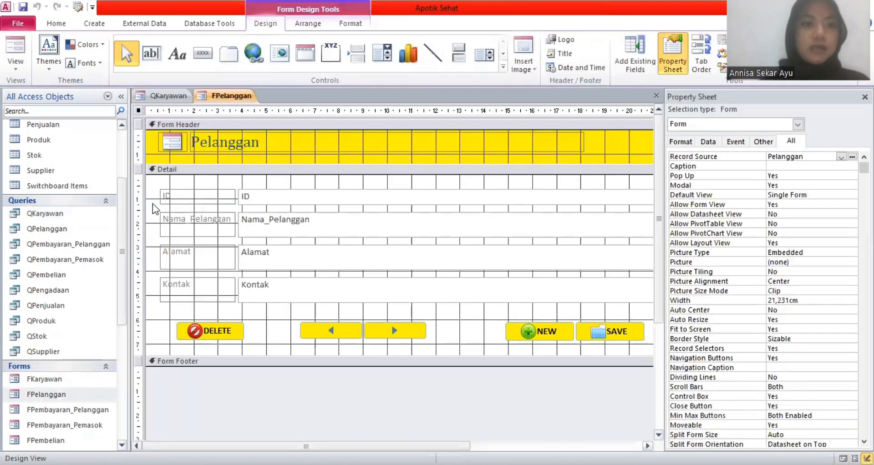
right_click(224, 98)
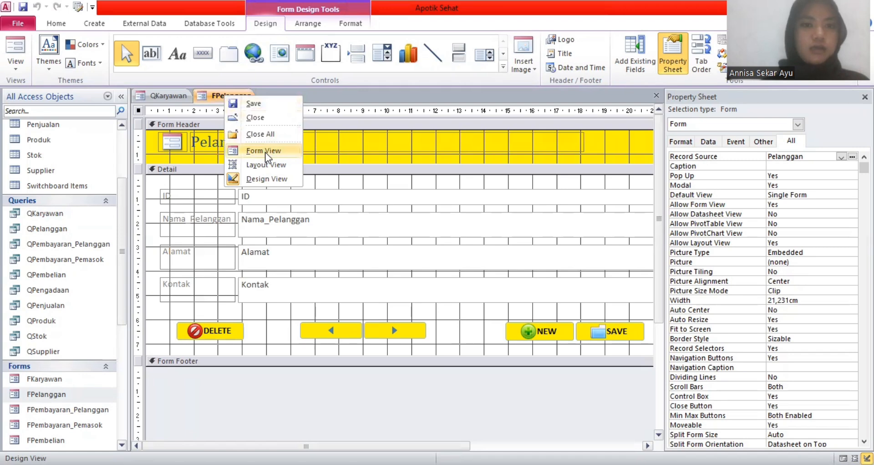
left_click(266, 153)
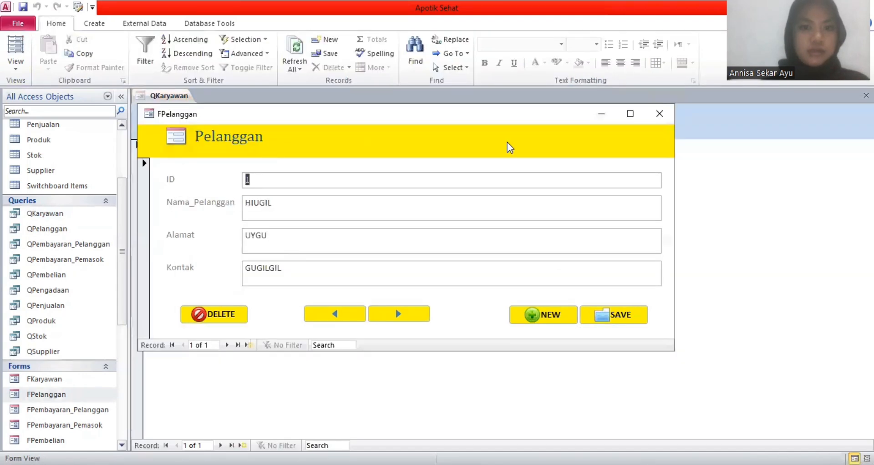
left_click(658, 114)
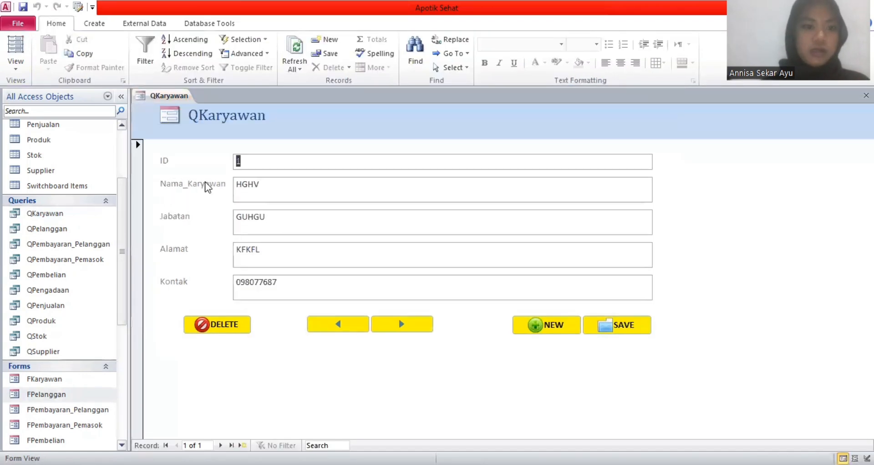
Examine the FPembayaran_Pelanggan form in Design view and Form view, and close it
scroll(55, 326, "down", 5)
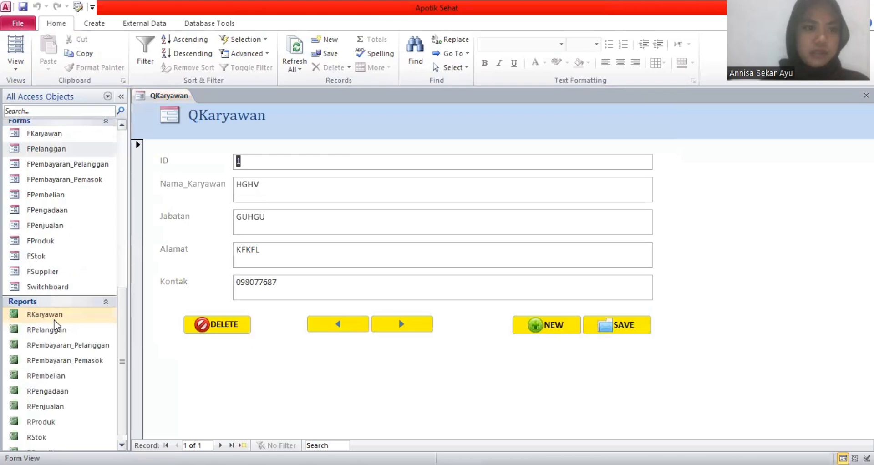
scroll(55, 326, "up", 2)
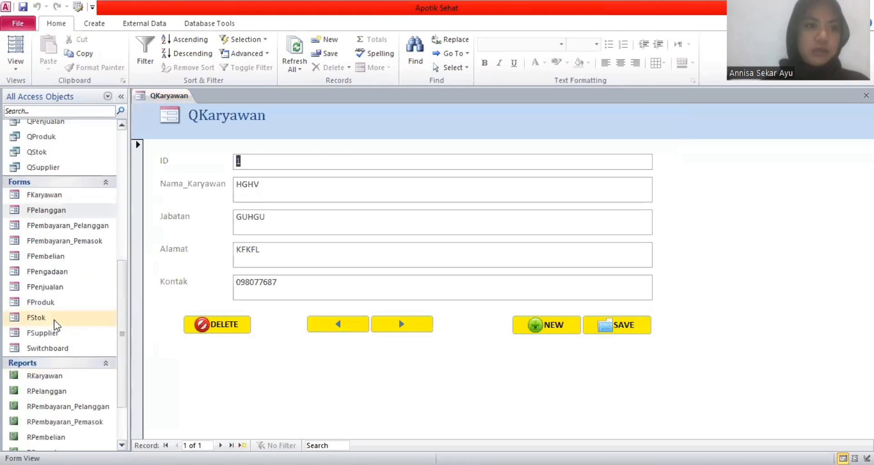
right_click(62, 219)
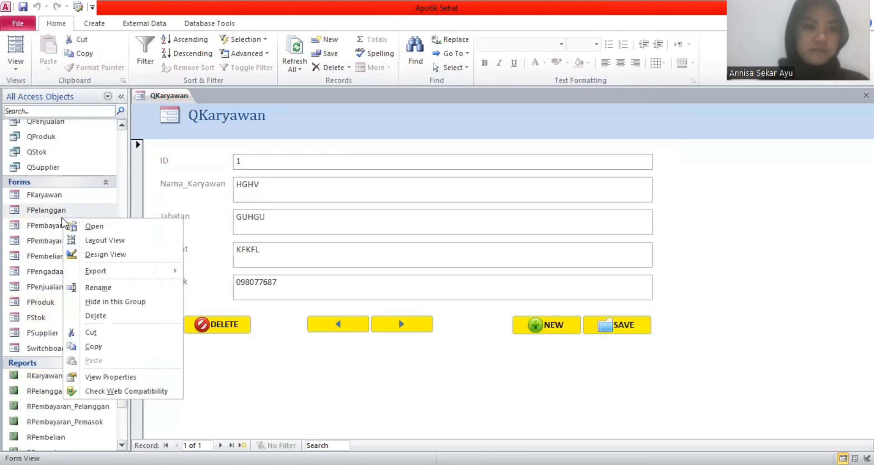
left_click(56, 225)
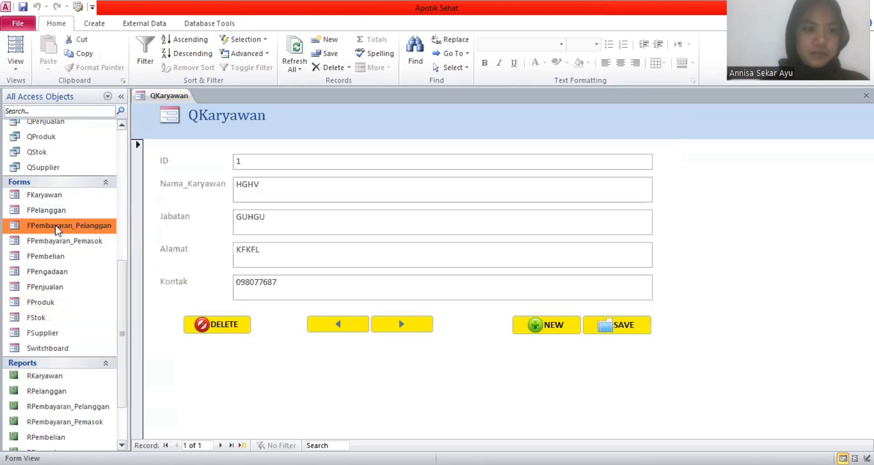
right_click(56, 229)
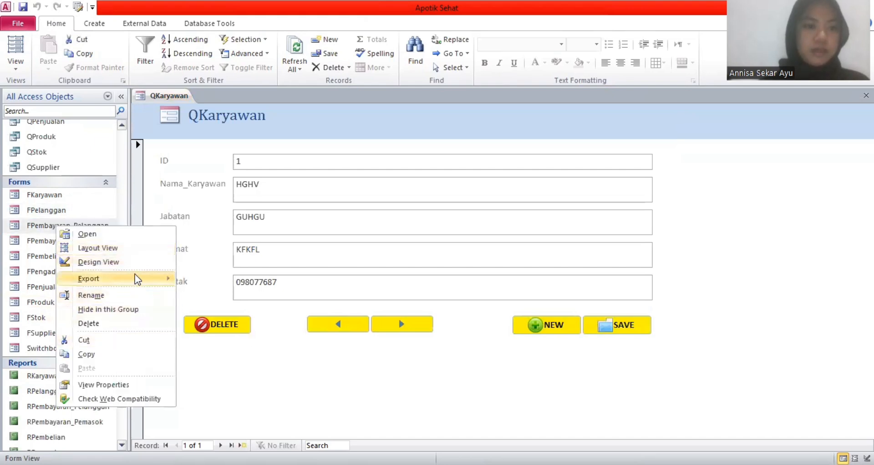
left_click(123, 262)
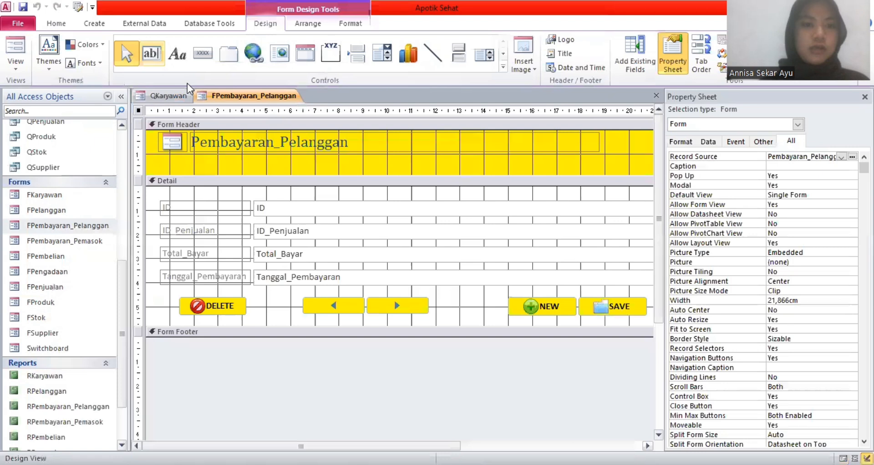
right_click(213, 92)
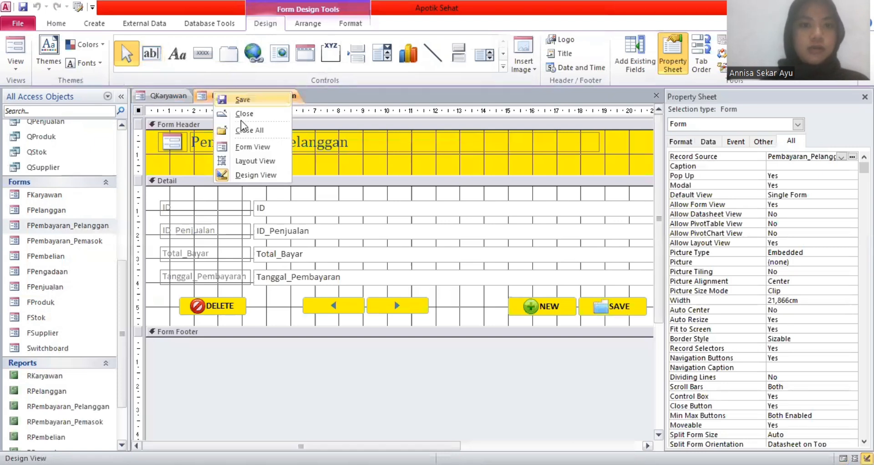
left_click(263, 145)
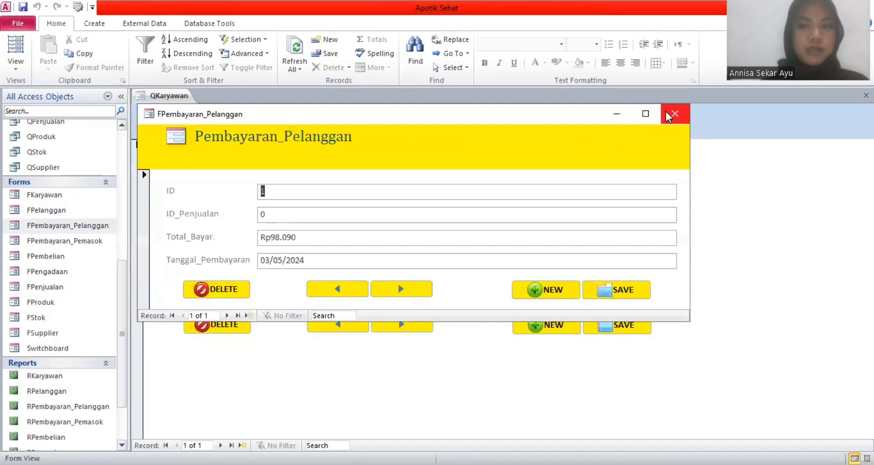
left_click(667, 114)
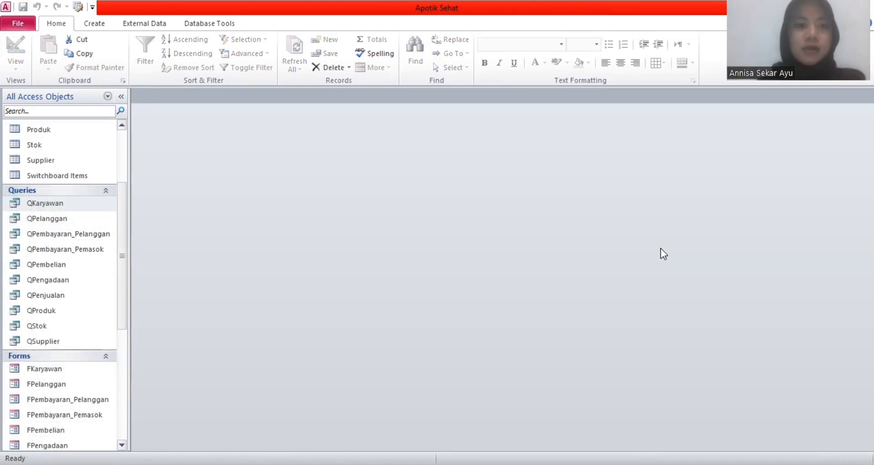
Create a basic report from the QKaryawan query
left_click(86, 206)
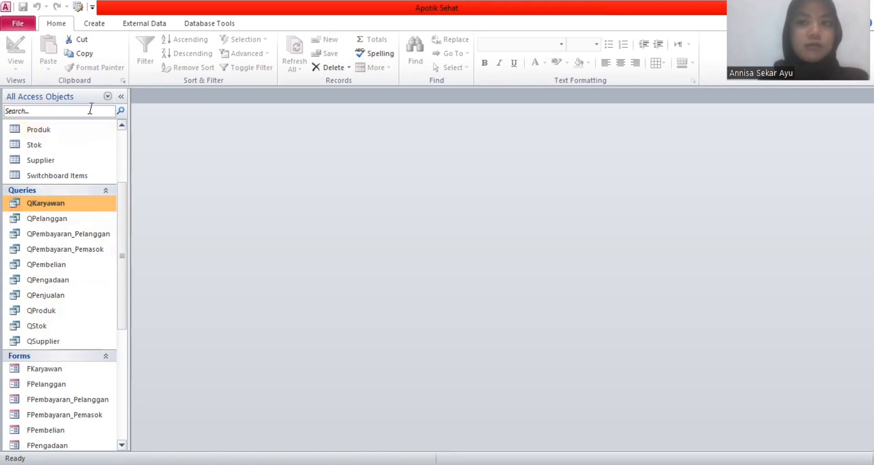
left_click(100, 20)
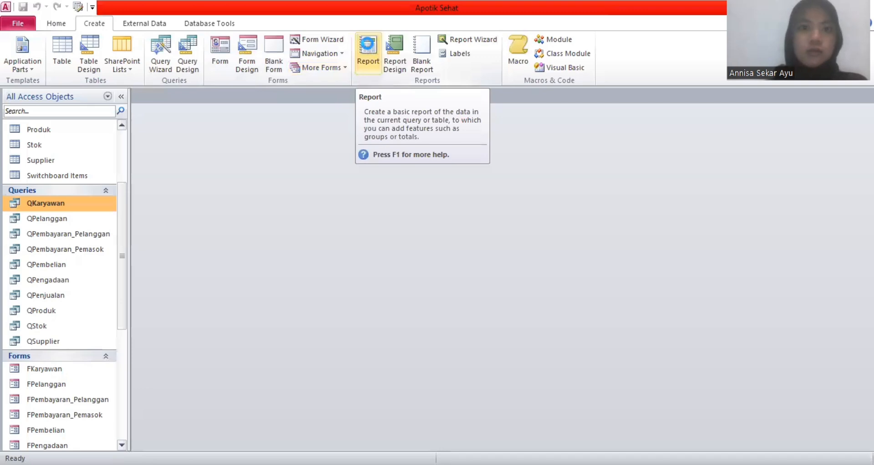
left_click(368, 49)
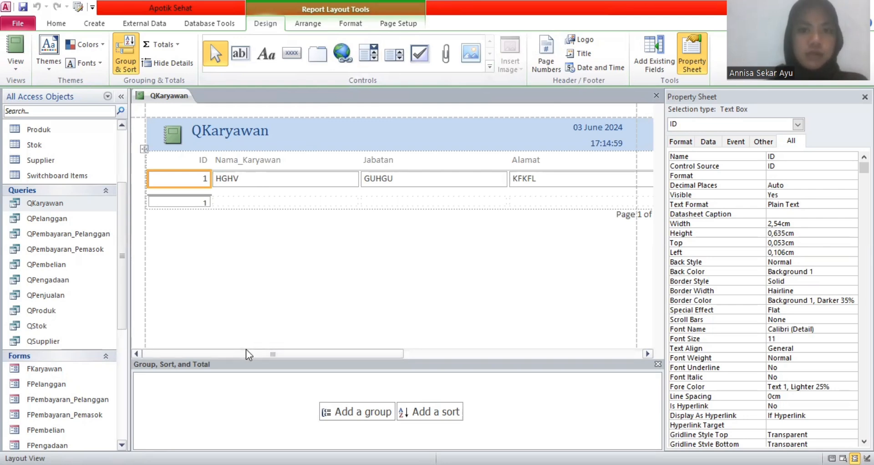
mouse_move(246, 350)
left_mouse_down()
mouse_move(262, 353)
mouse_move(244, 359)
left_mouse_up()
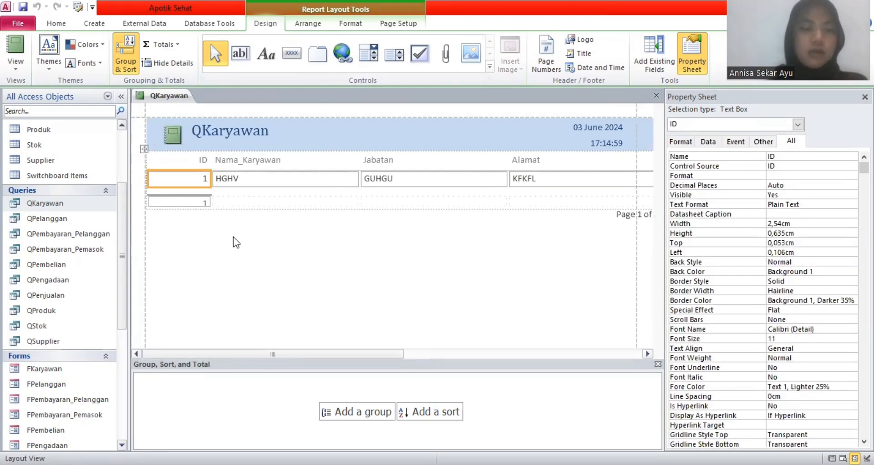
Bring up the QKaryawan report's save dialog, dismiss it without saving, and show the report in Report view
right_click(167, 95)
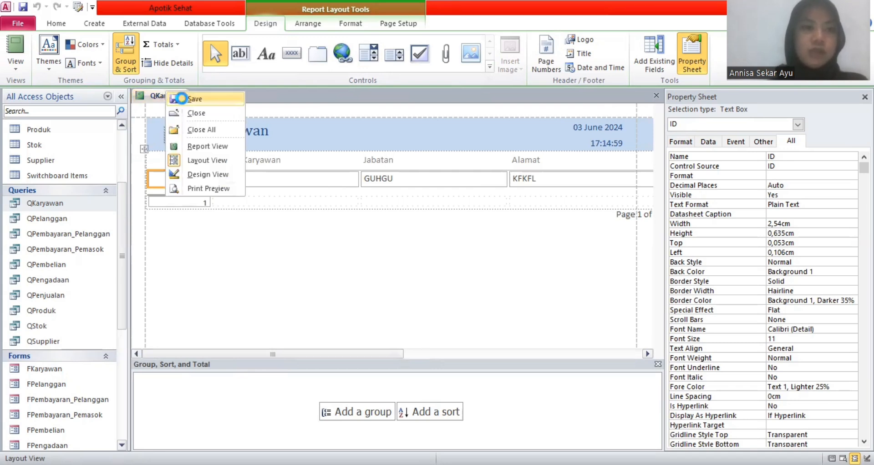
left_click(183, 101)
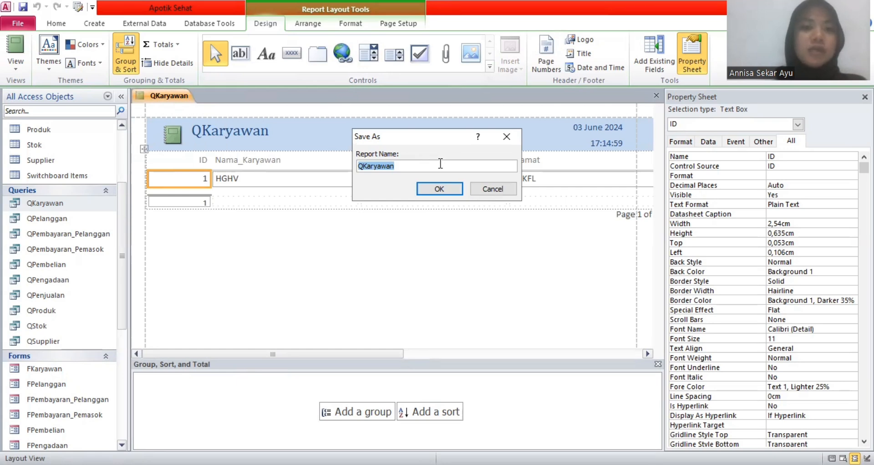
left_click(507, 138)
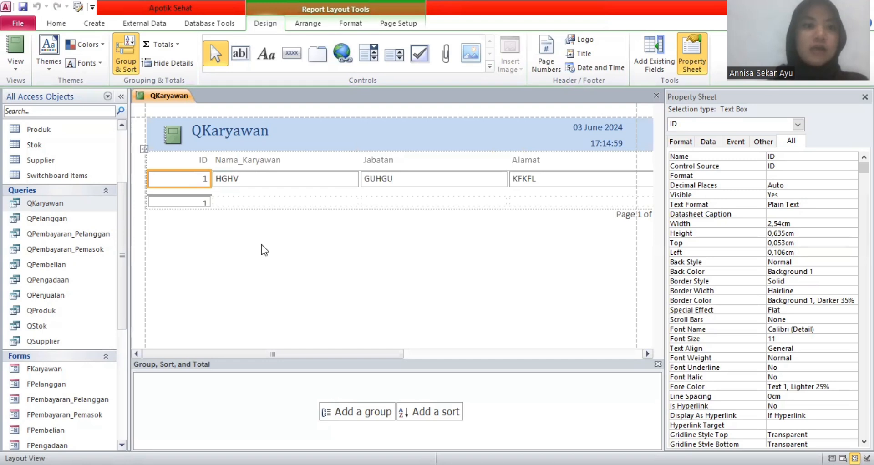
right_click(177, 101)
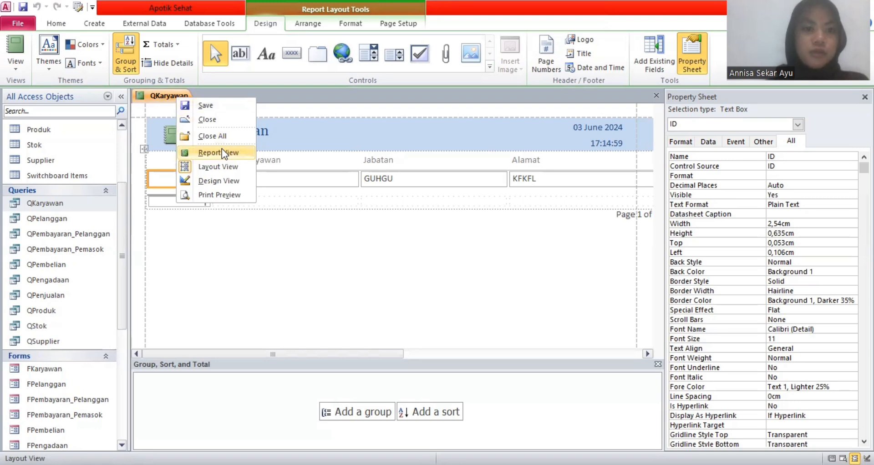
left_click(223, 154)
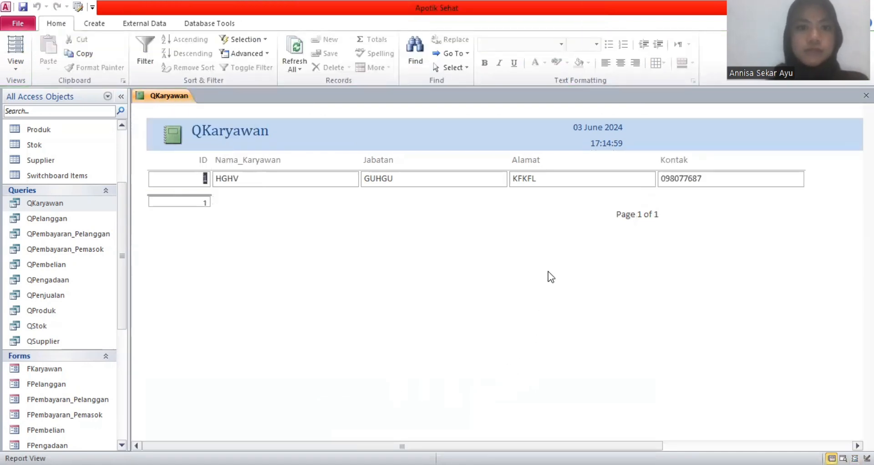
left_click(320, 178)
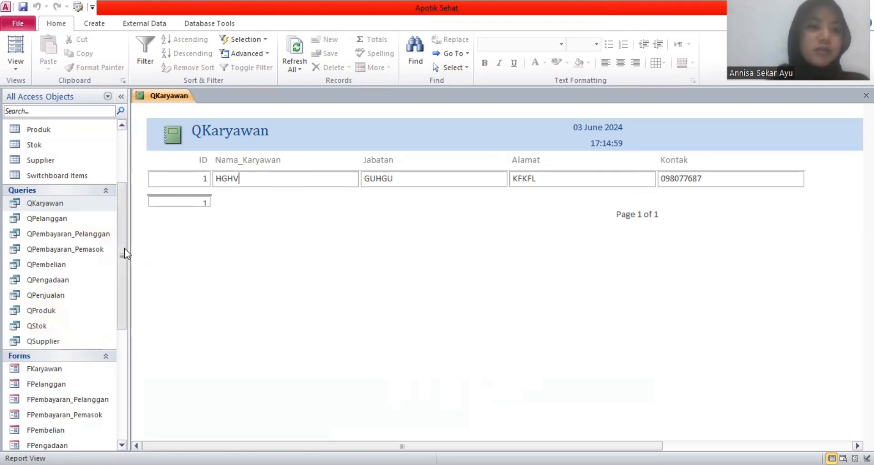
Examine the existing RPelanggan report in Design view and Report view
left_click_drag(123, 248, 105, 347)
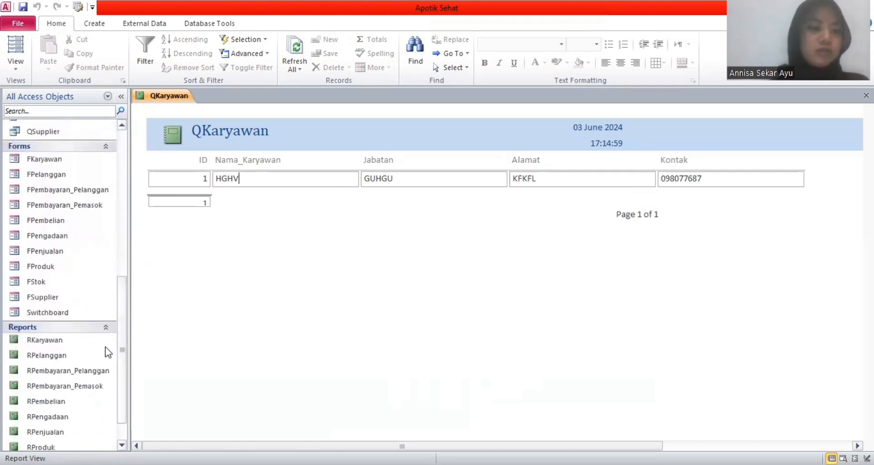
left_click(88, 352)
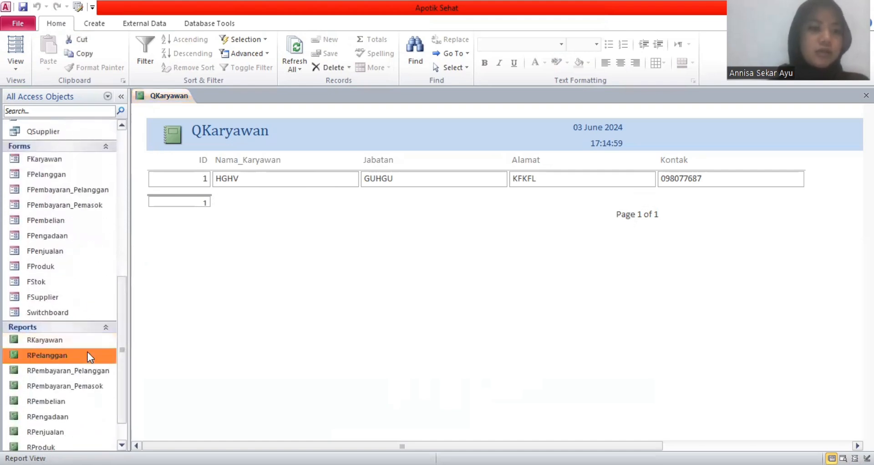
right_click(88, 353)
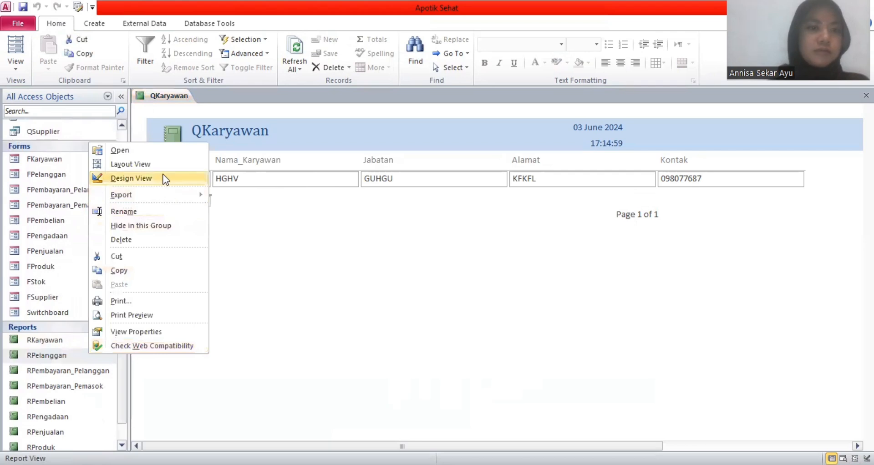
left_click(162, 177)
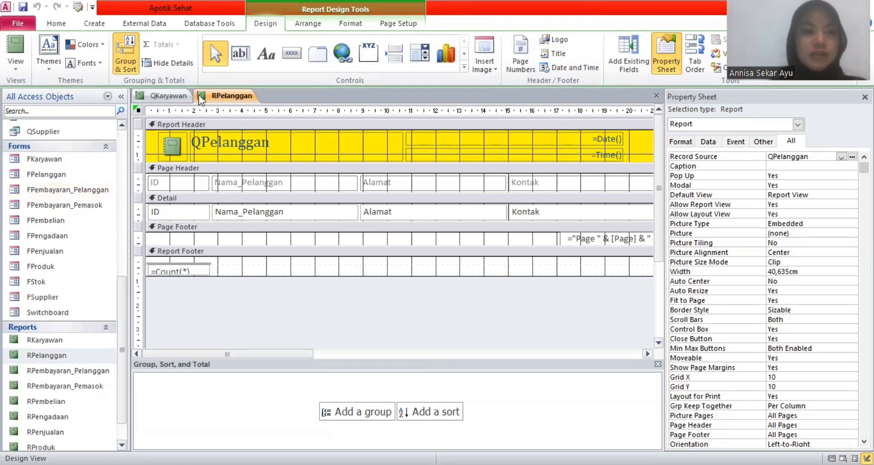
right_click(222, 95)
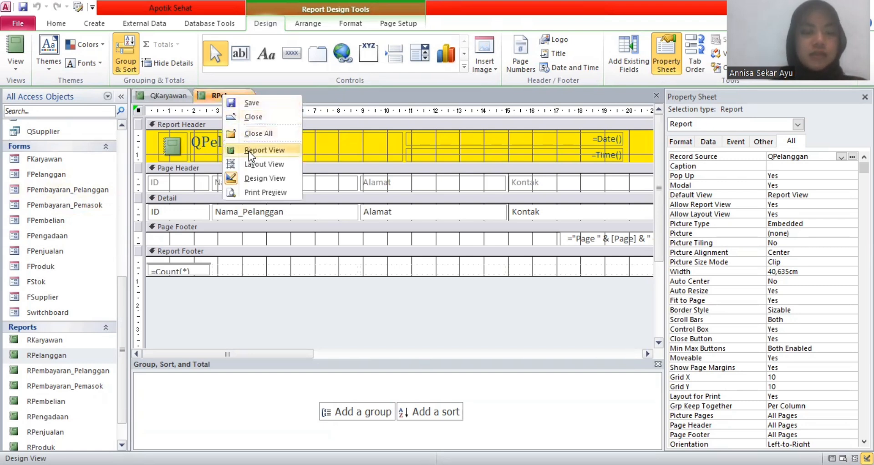
left_click(249, 152)
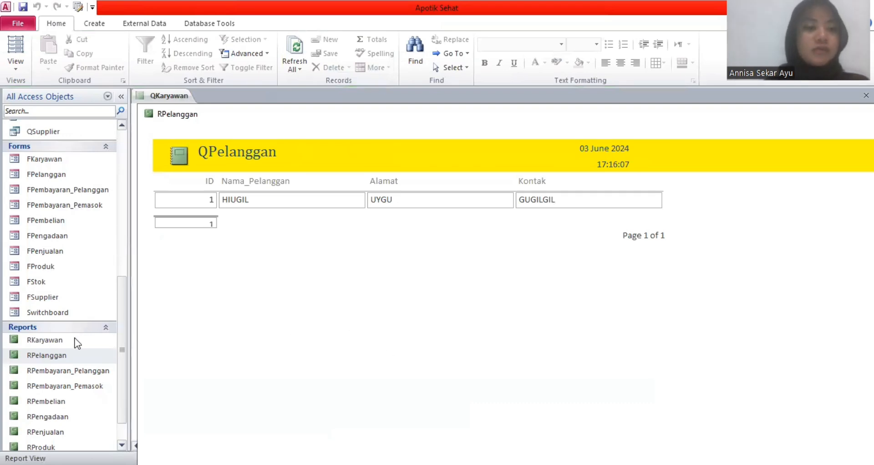
Open the Switchboard Manager and review the items on the default Apotik Sehat page, closing that page again
left_click(120, 331)
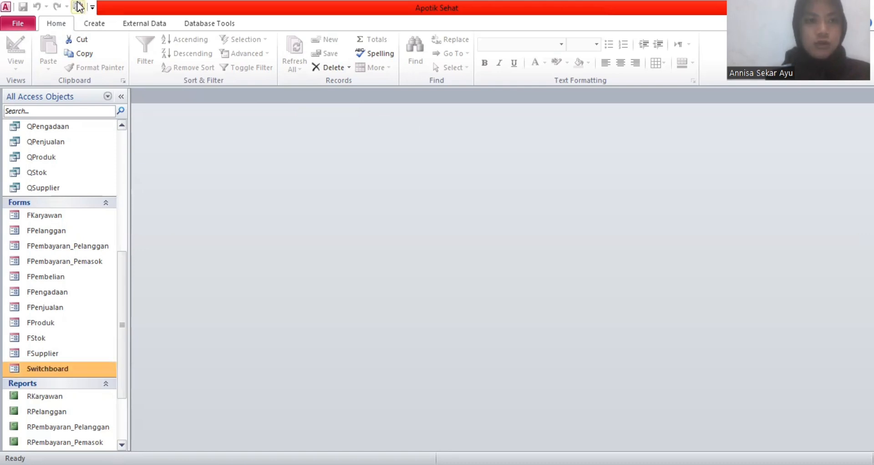
left_click(77, 9)
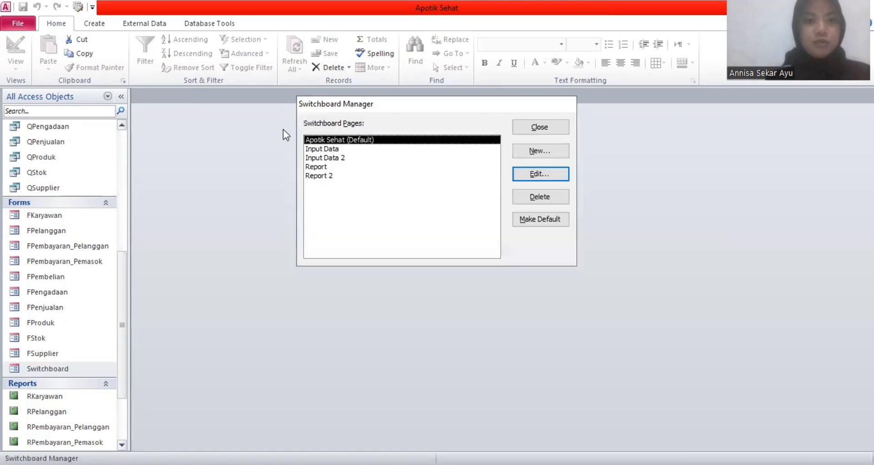
double_click(341, 142)
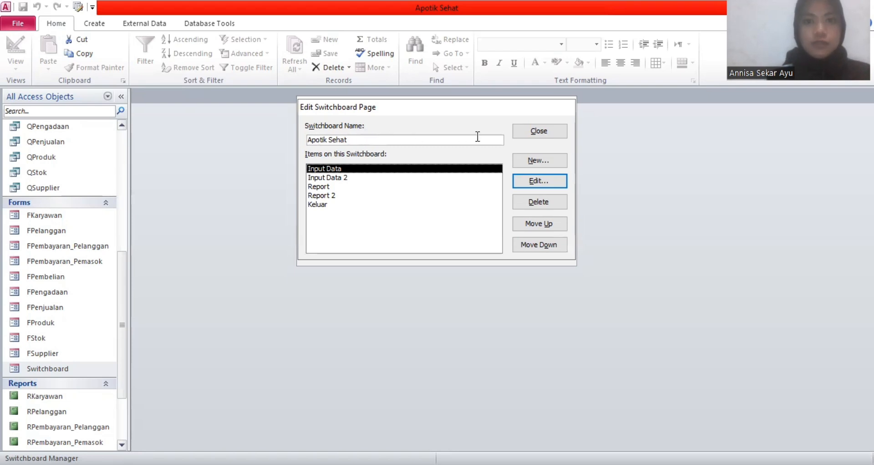
left_click(524, 132)
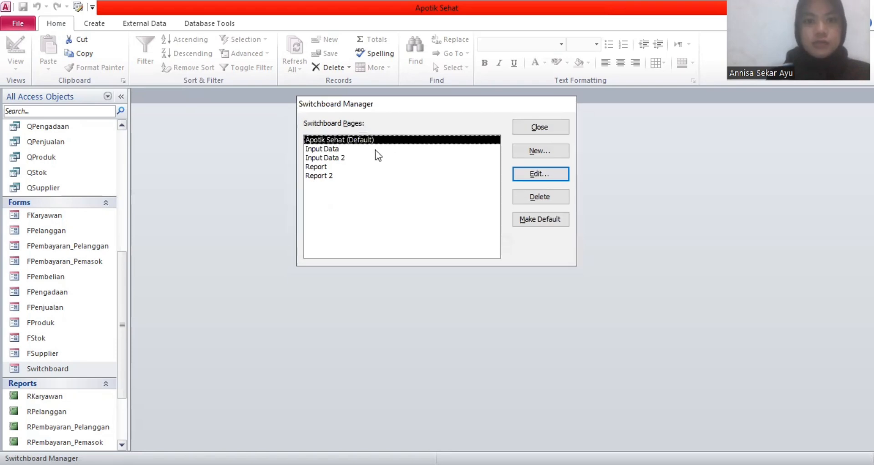
Start a new item on the Input Data switchboard page with command Open Form in Edit Mode and form FKaryawan
left_click(344, 149)
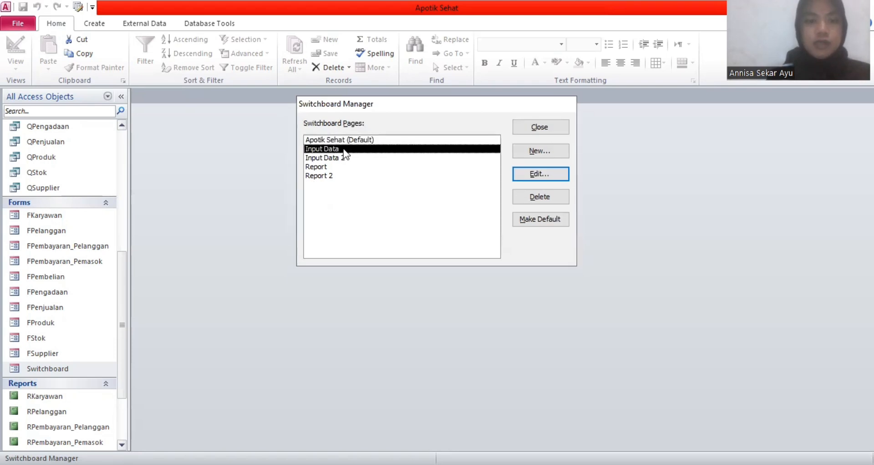
double_click(368, 152)
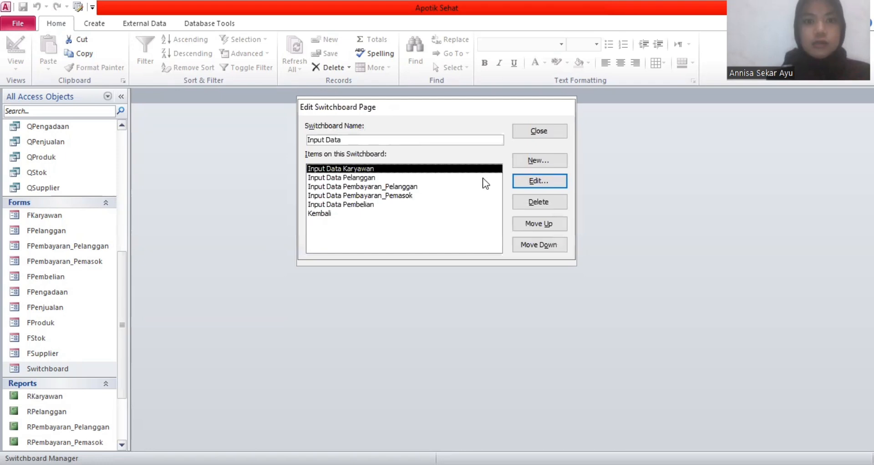
left_click(538, 160)
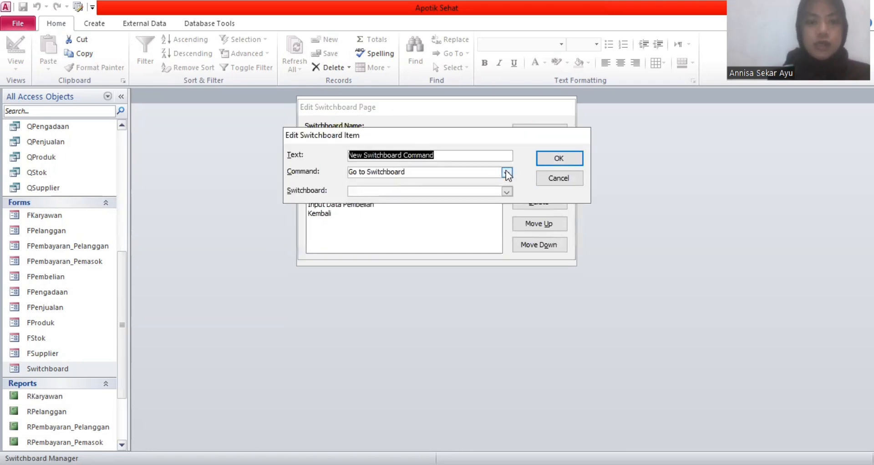
left_click(506, 172)
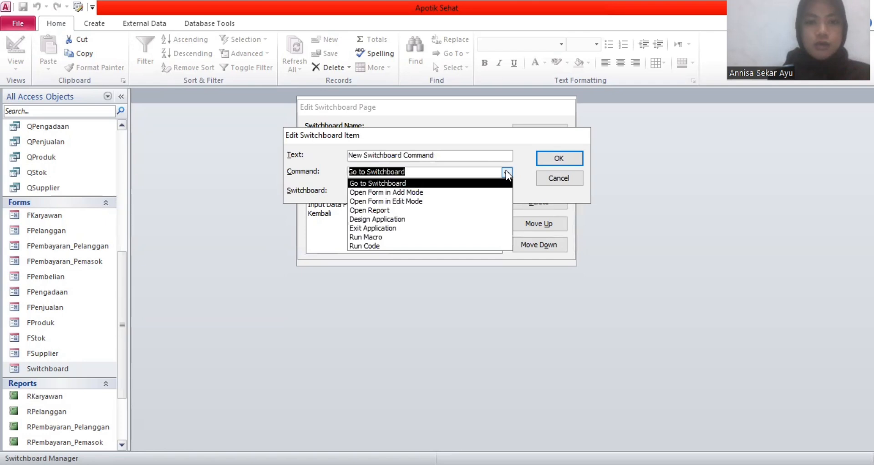
left_click(454, 202)
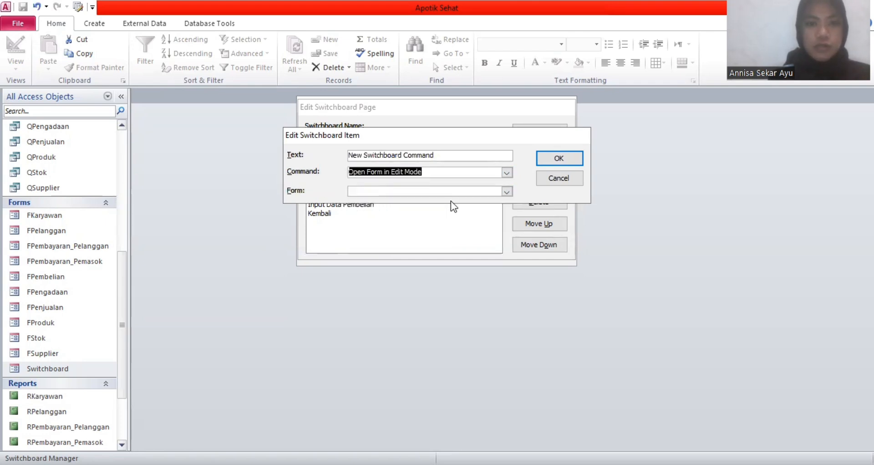
left_click(507, 195)
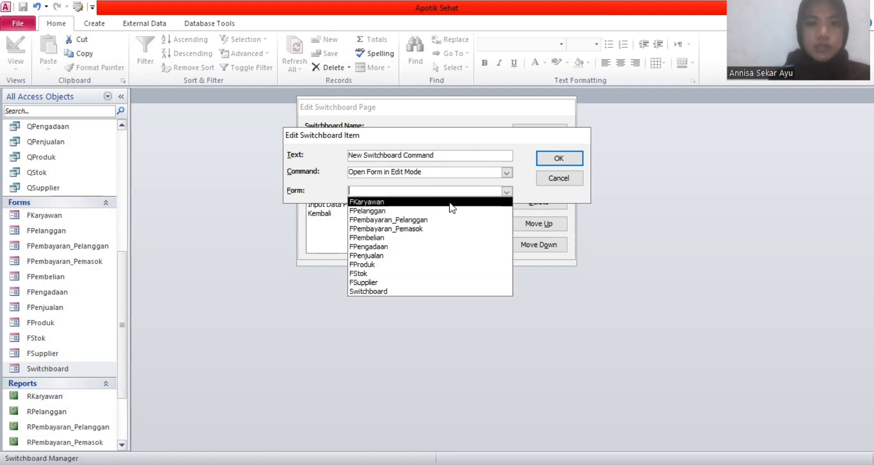
left_click(449, 202)
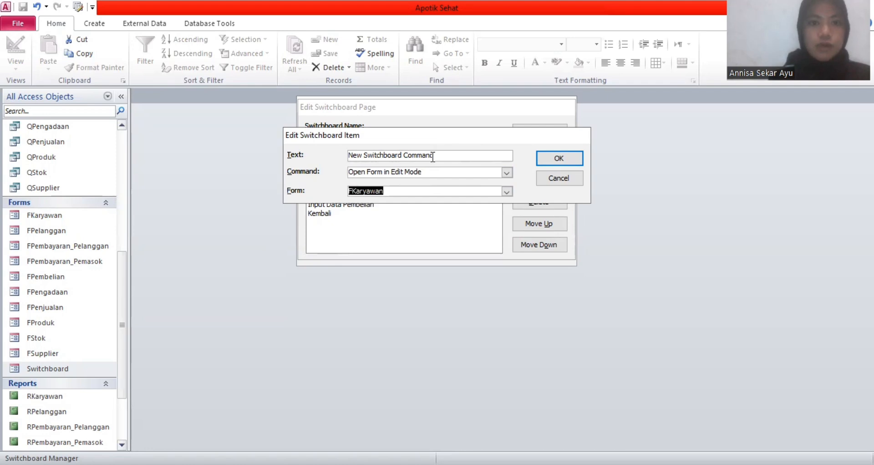
Enter "Input data karyawan" as the new item's text and discard the item without adding it to the Input Data page
left_click_drag(440, 152, 335, 150)
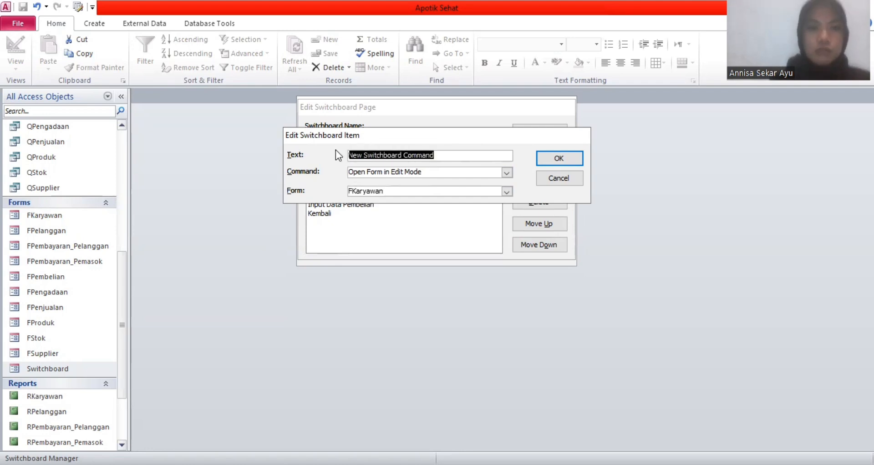
type("I")
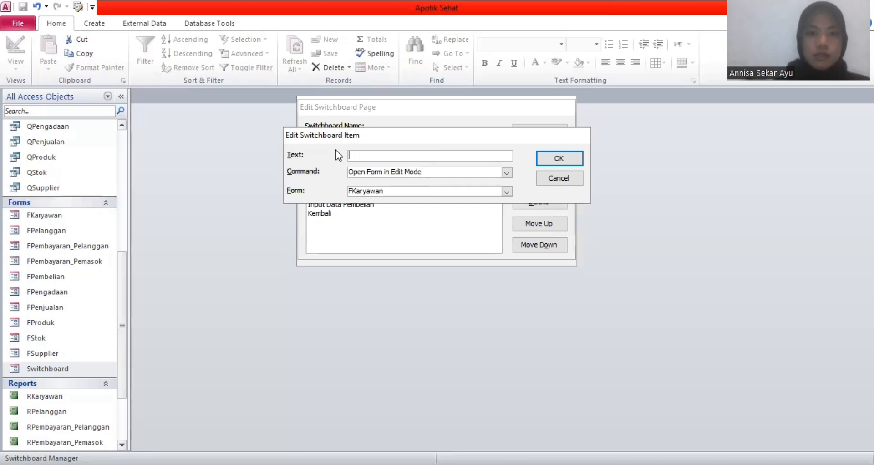
type("I")
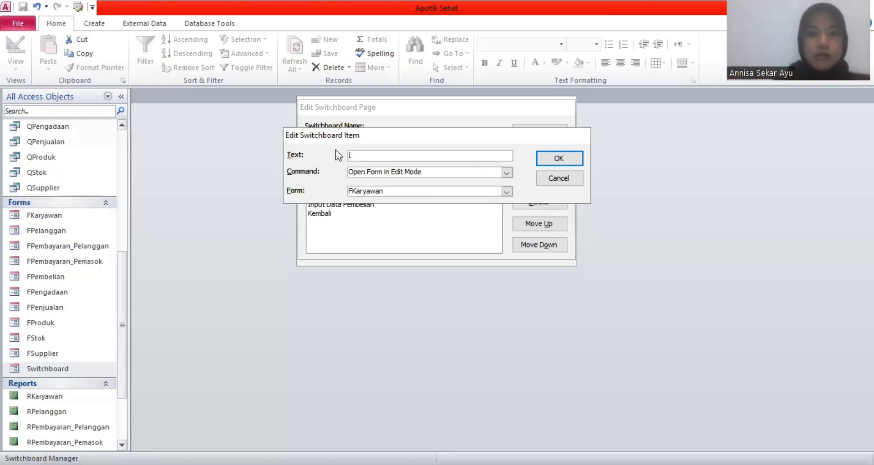
type("b")
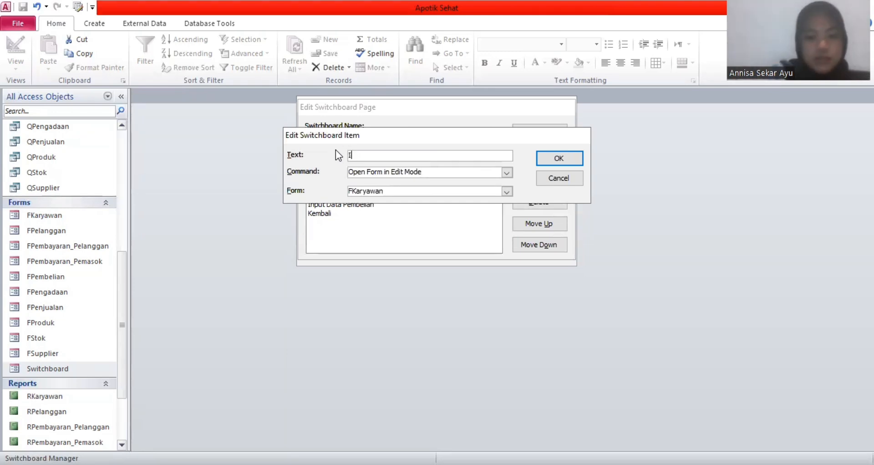
type("put")
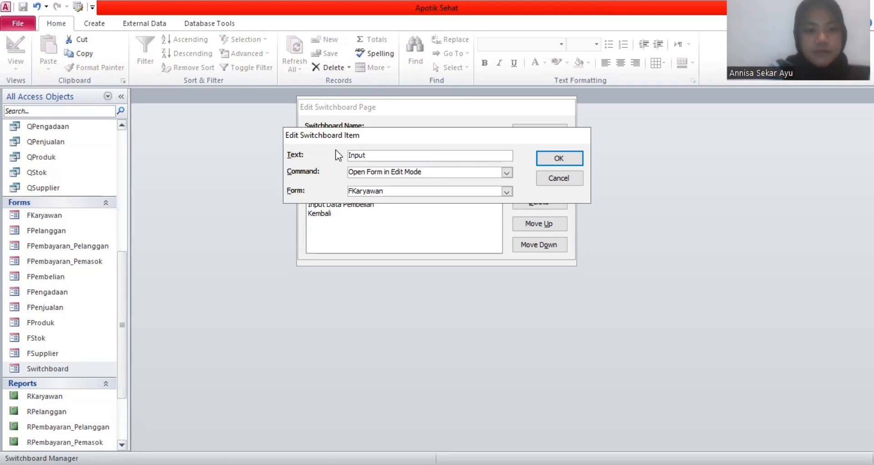
type(" data")
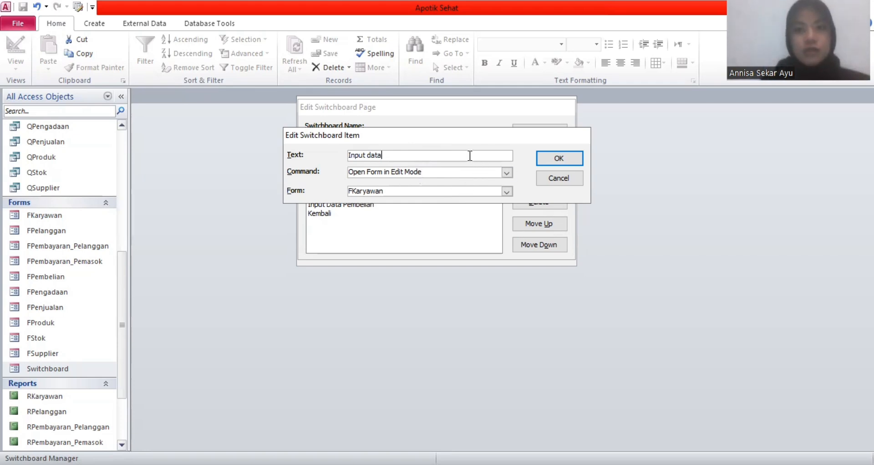
type("k")
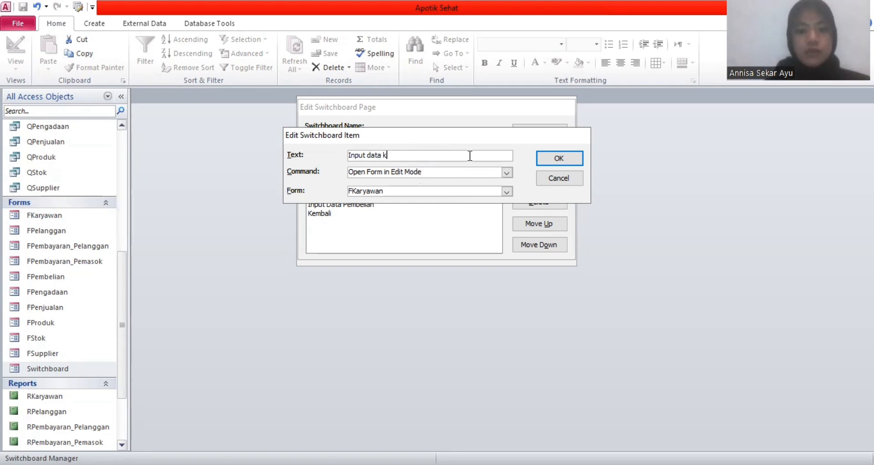
type("a")
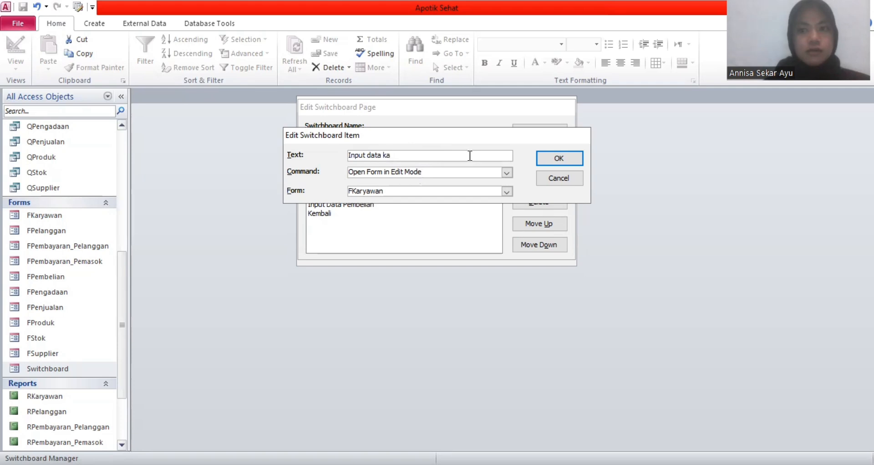
type("ryawan")
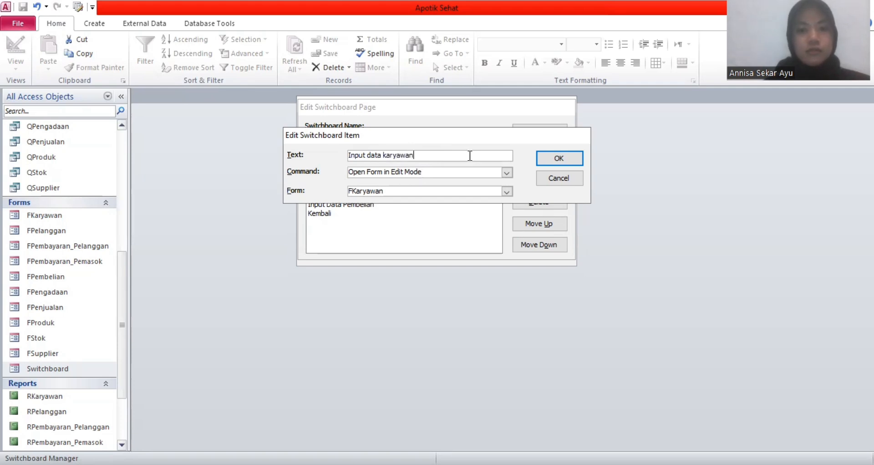
left_click(558, 174)
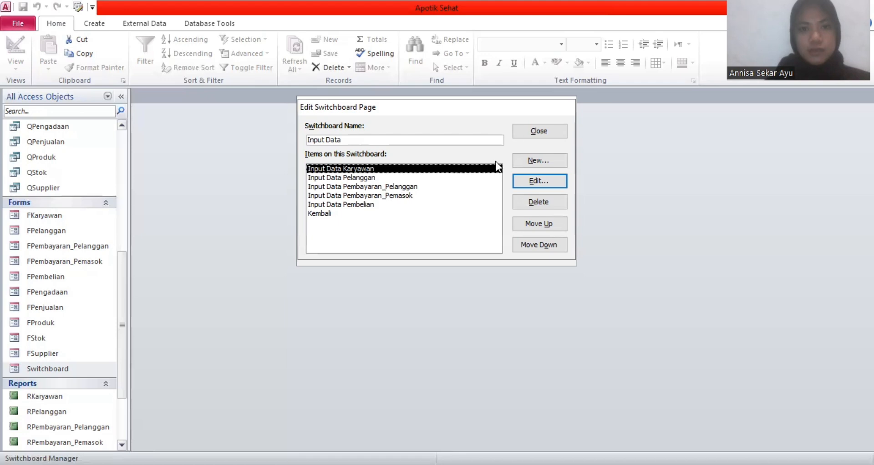
Close the Input Data page and review the items on the Input Data 2 switchboard page, closing that page again
left_click(527, 132)
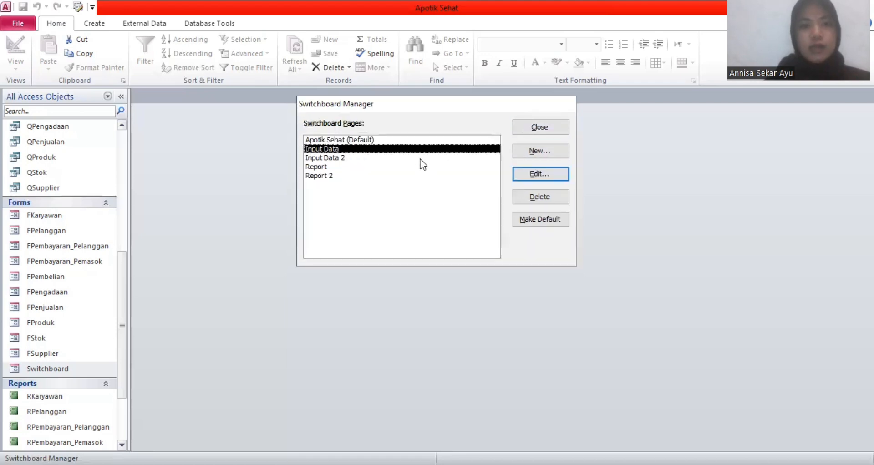
double_click(350, 157)
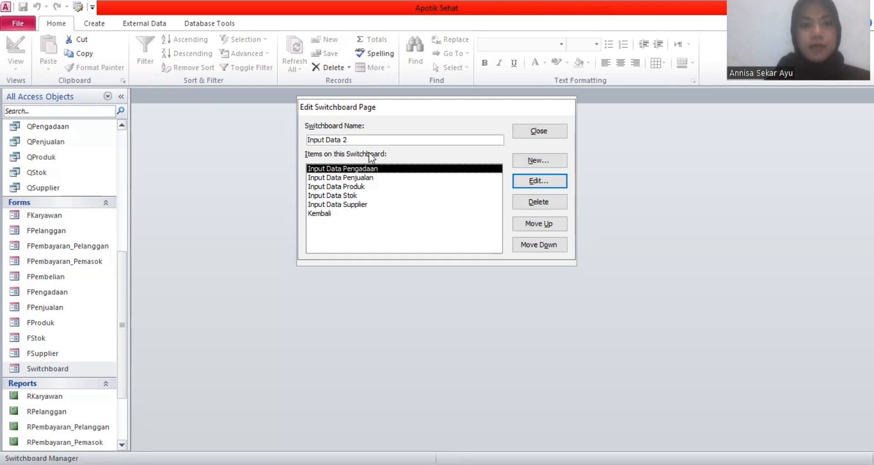
left_click(541, 129)
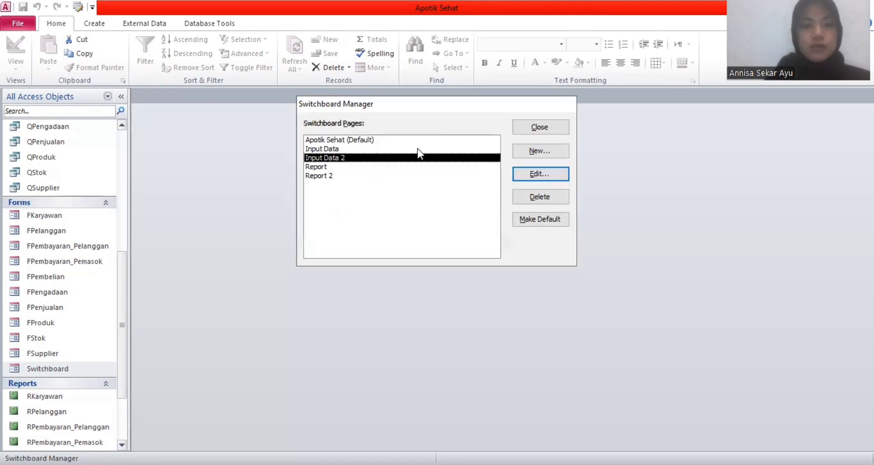
Start a new item on the Report switchboard page with command Open Report and report RKaryawan
left_click(337, 169)
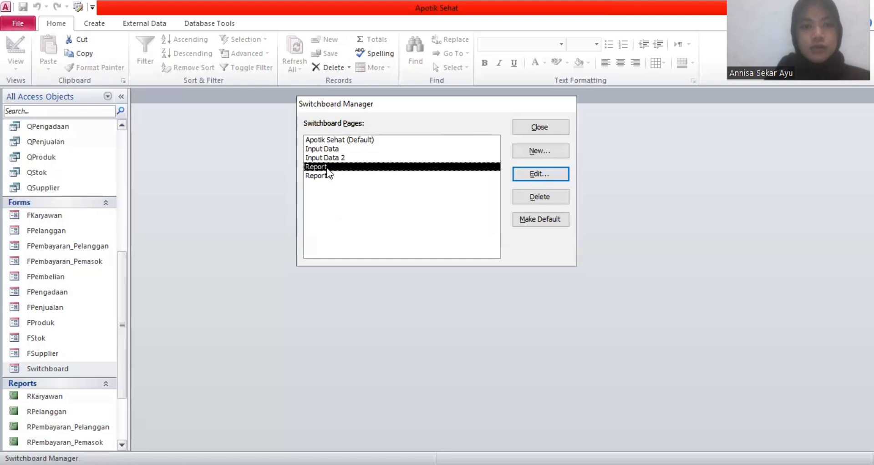
double_click(327, 169)
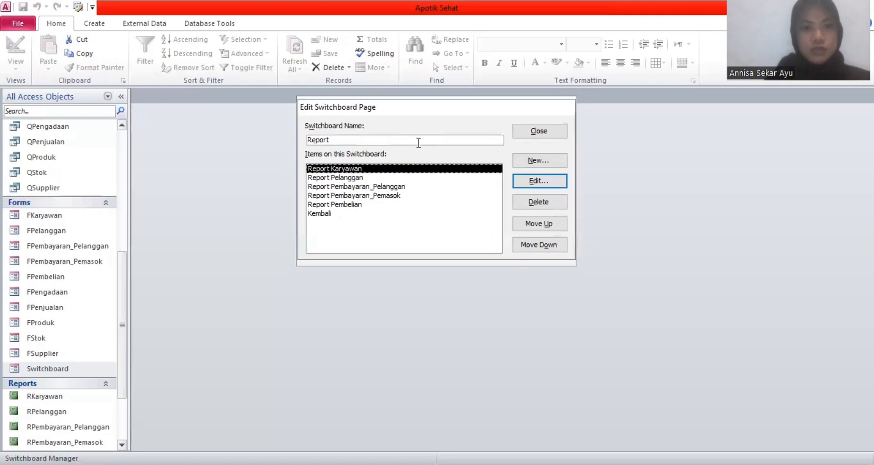
left_click(526, 159)
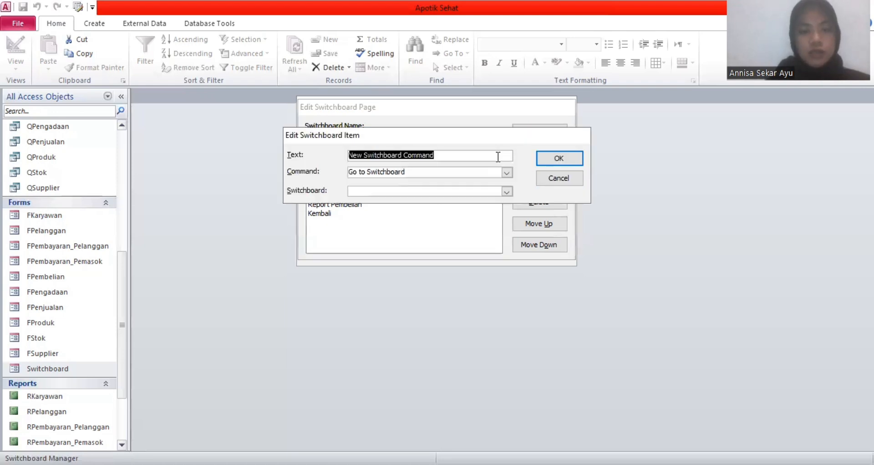
left_click(507, 172)
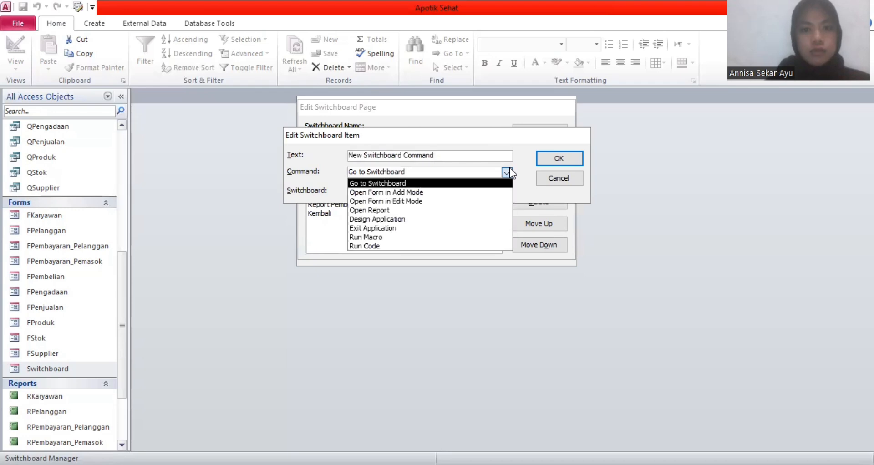
left_click(454, 211)
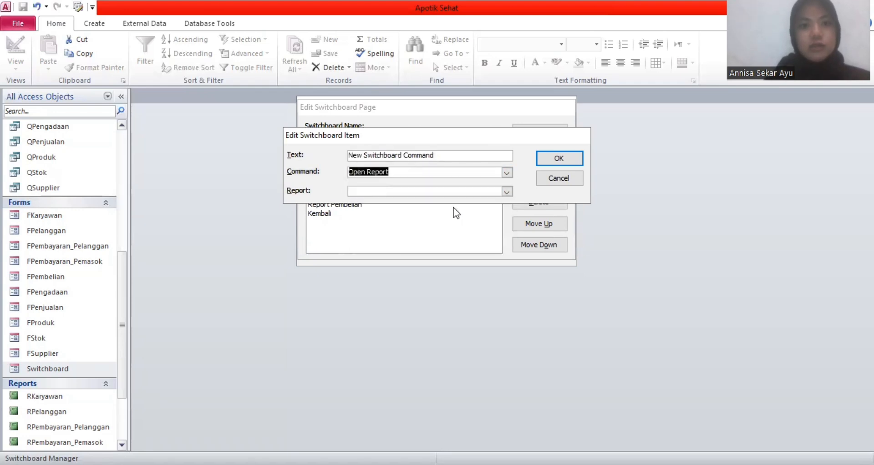
left_click(507, 191)
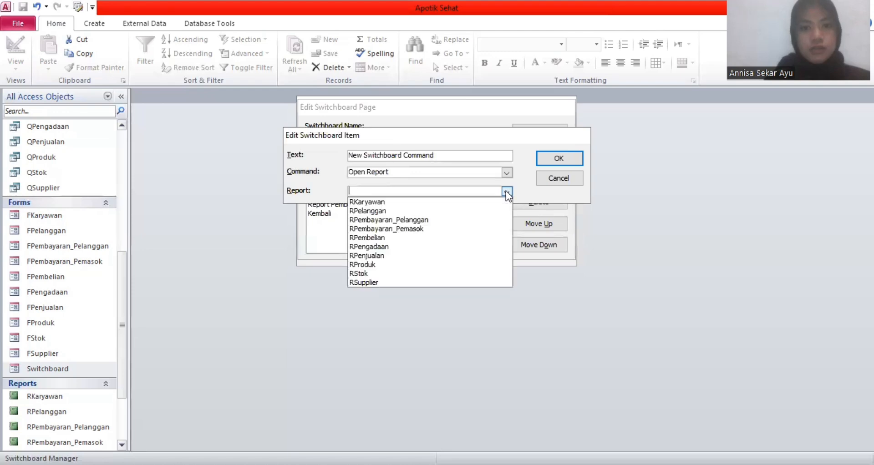
left_click(439, 206)
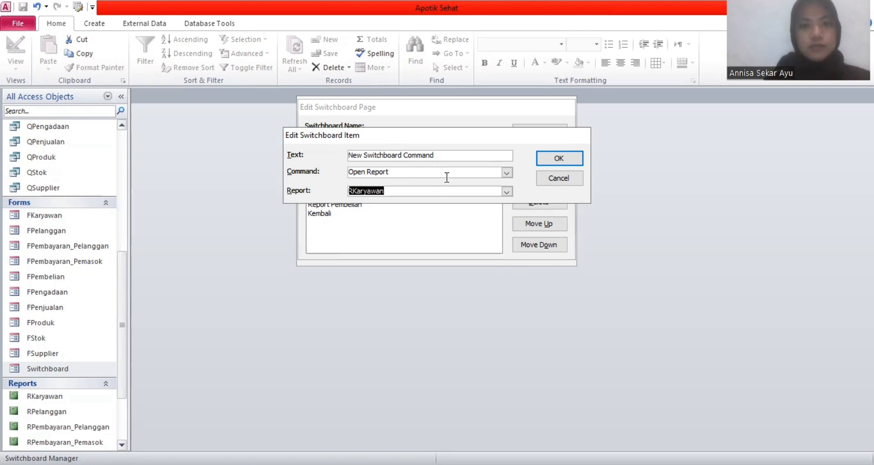
Enter "report karyawan" as the new item's text and discard the item without adding it to the Report page
left_click(454, 157)
left_click_drag(454, 157, 343, 159)
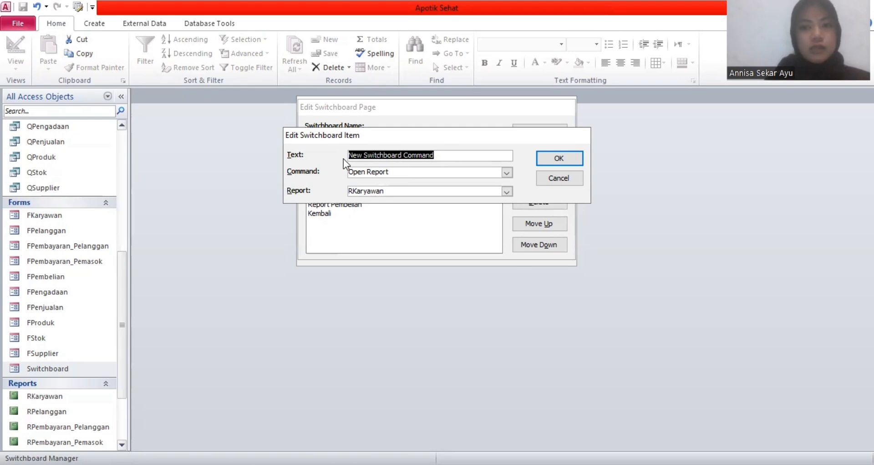
type("repor")
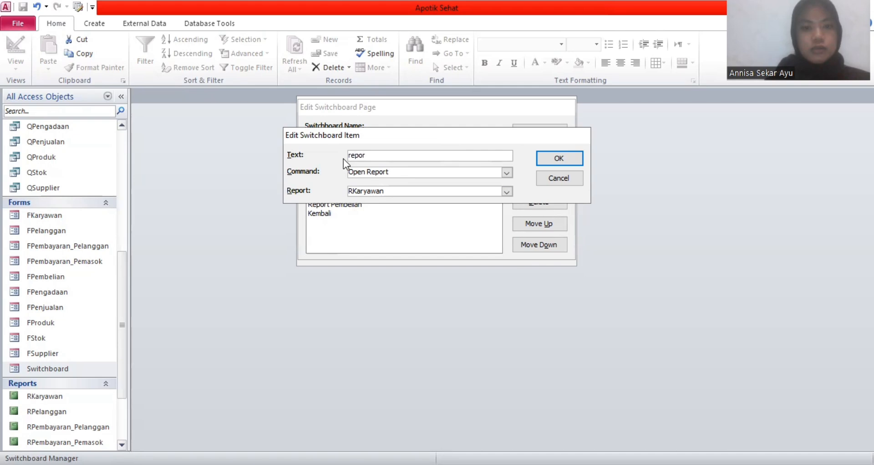
type("t")
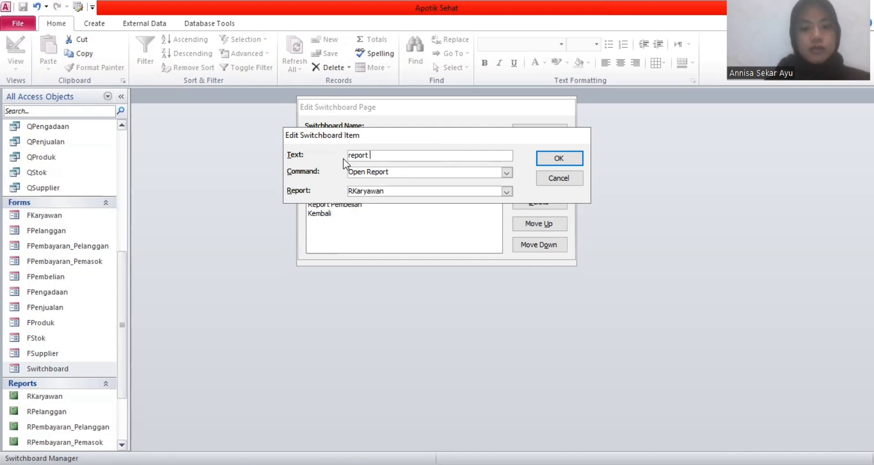
type(" kar")
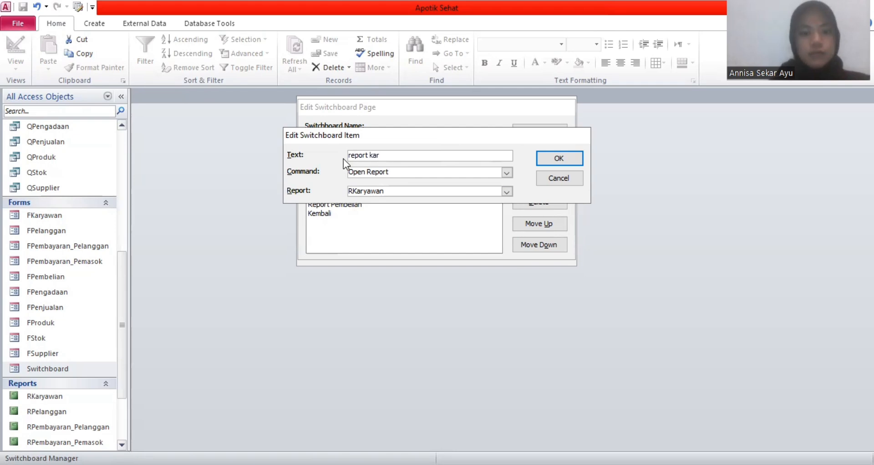
type("ya")
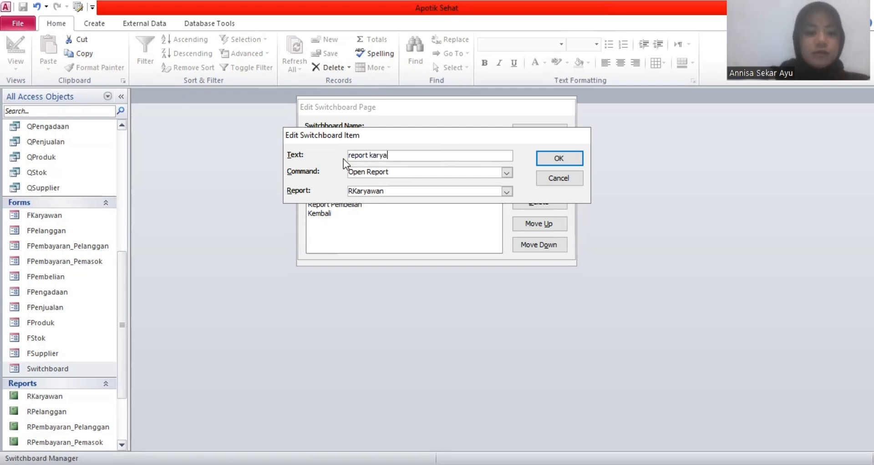
type("wan")
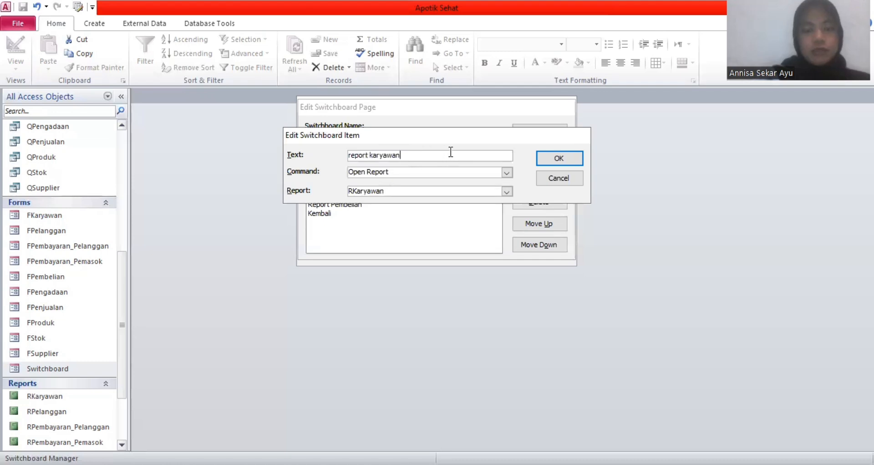
left_click(566, 178)
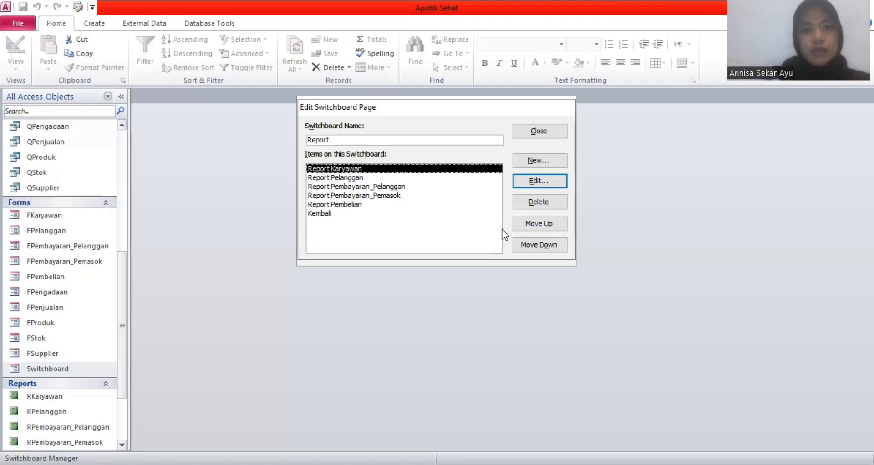
Review the items on the Report 2 switchboard page, then close that page and the Switchboard Manager
left_click(544, 135)
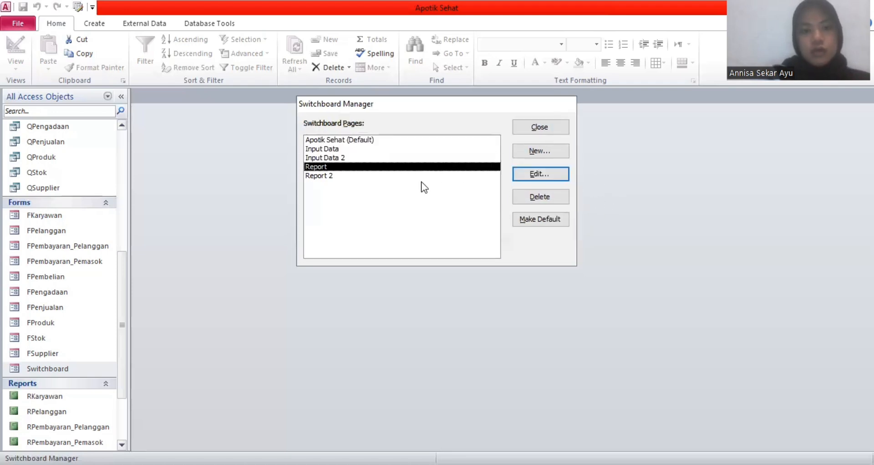
left_click(376, 177)
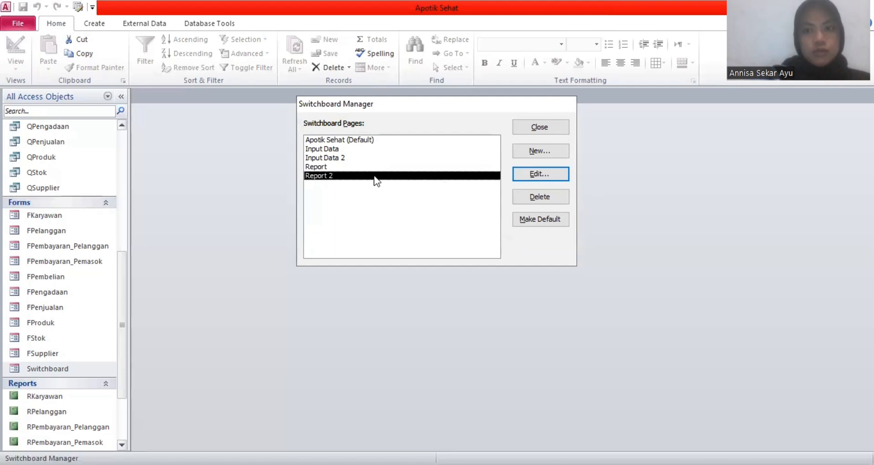
left_click(375, 175)
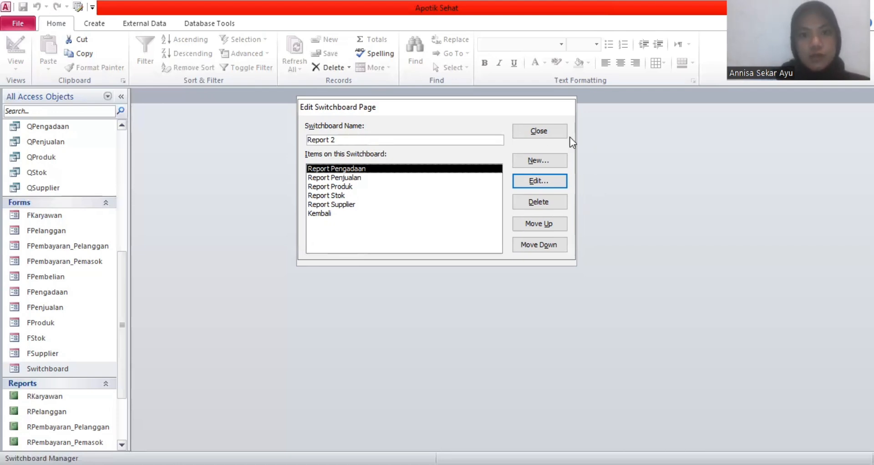
left_click(544, 130)
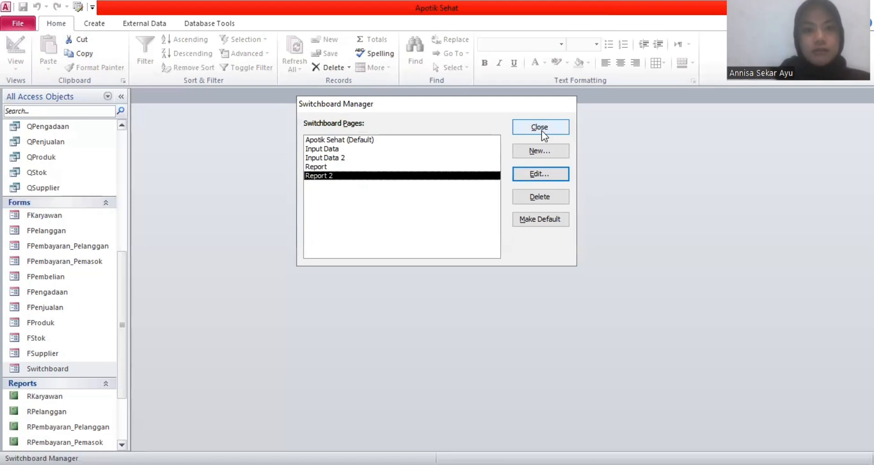
left_click(542, 129)
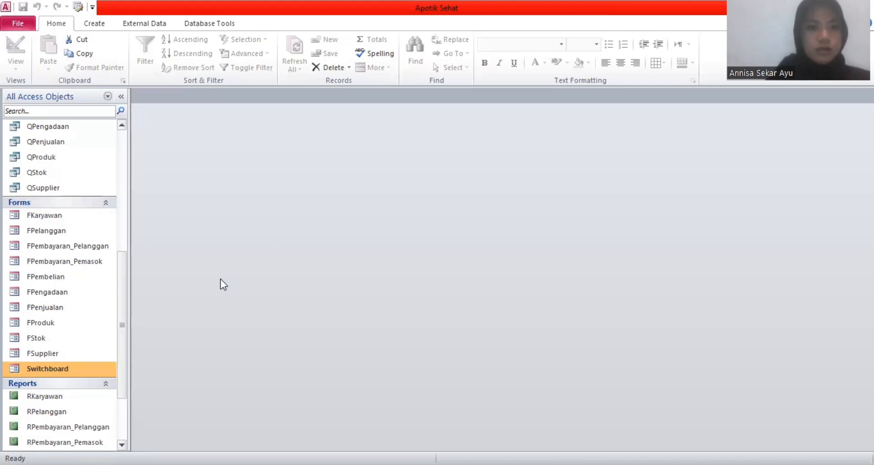
Open the Switchboard form in Design View to inspect its layout, and switch it to Form View
right_click(72, 366)
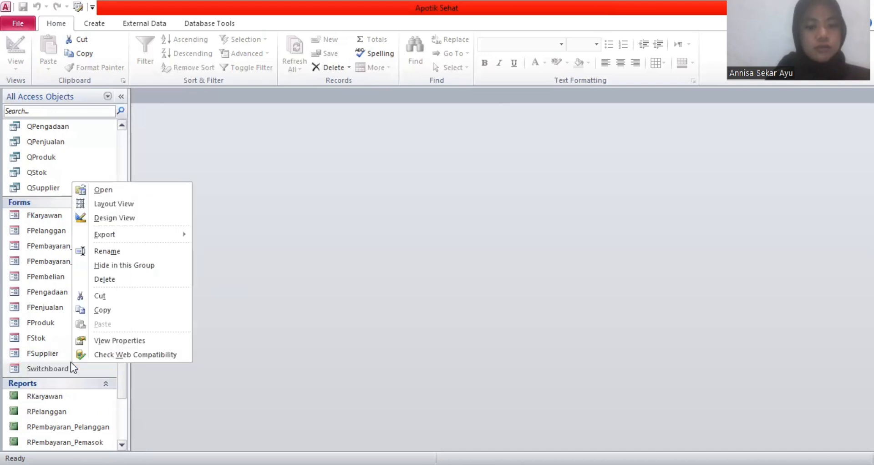
left_click(118, 218)
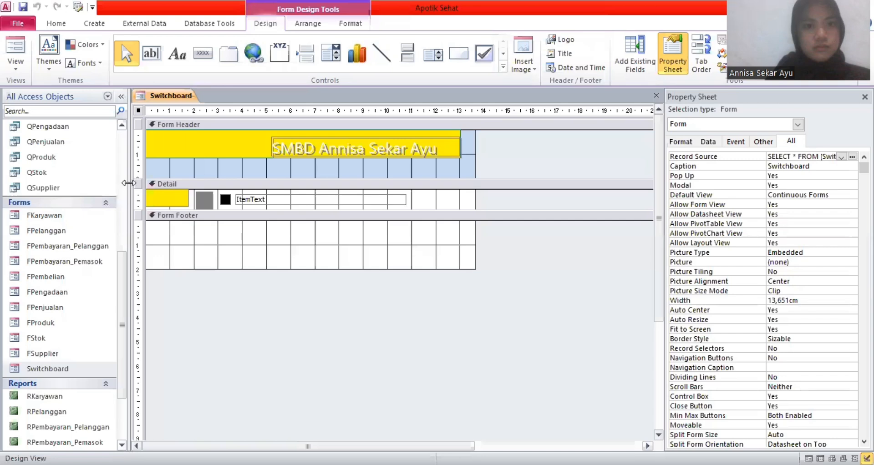
right_click(164, 101)
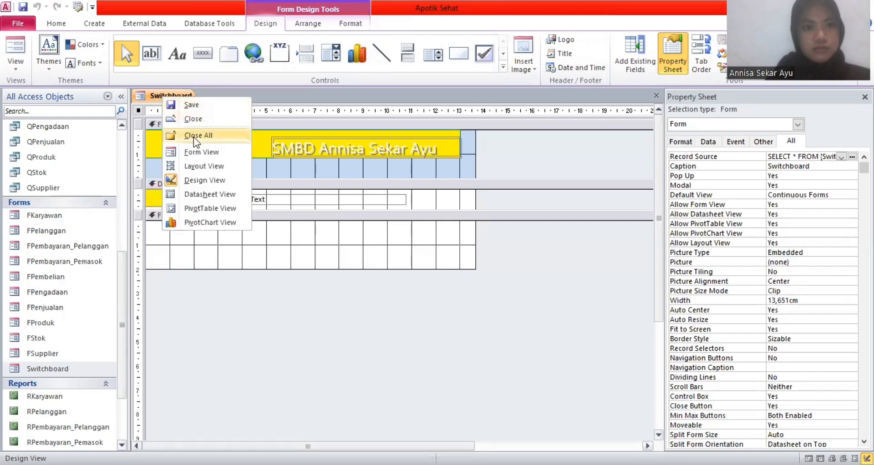
left_click(199, 152)
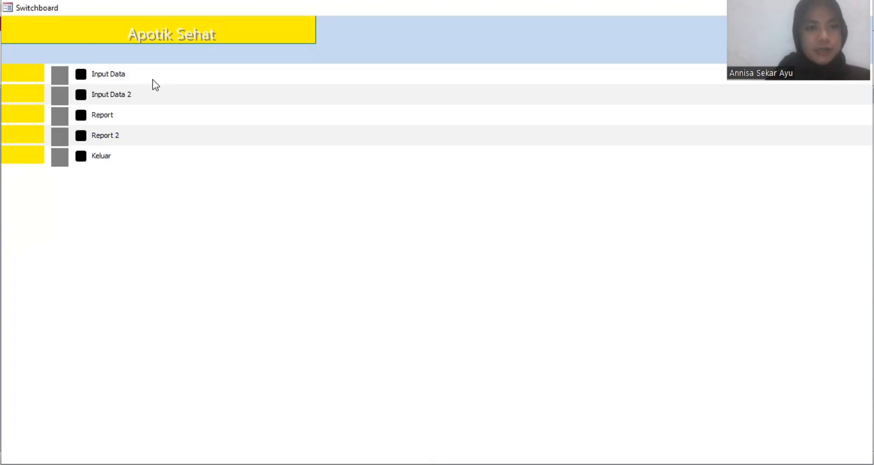
On the switchboard's Input Data page, open and close the Karyawan and Pelanggan input forms, and return to the main page
left_click(80, 76)
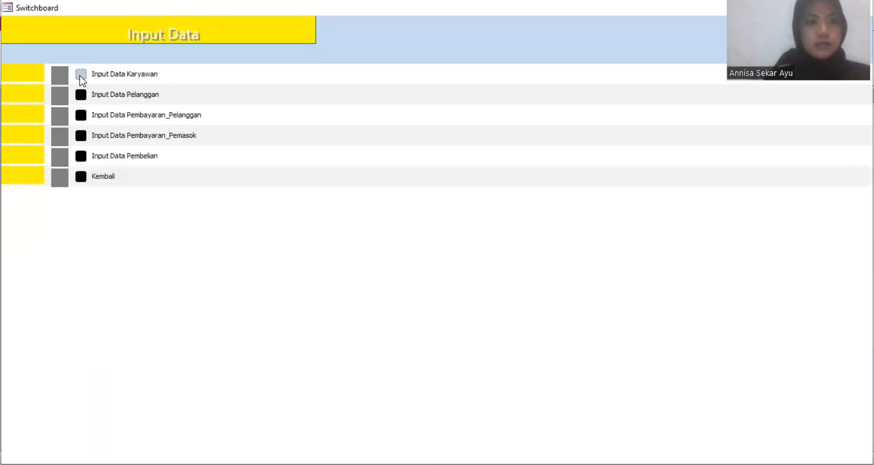
left_click(80, 76)
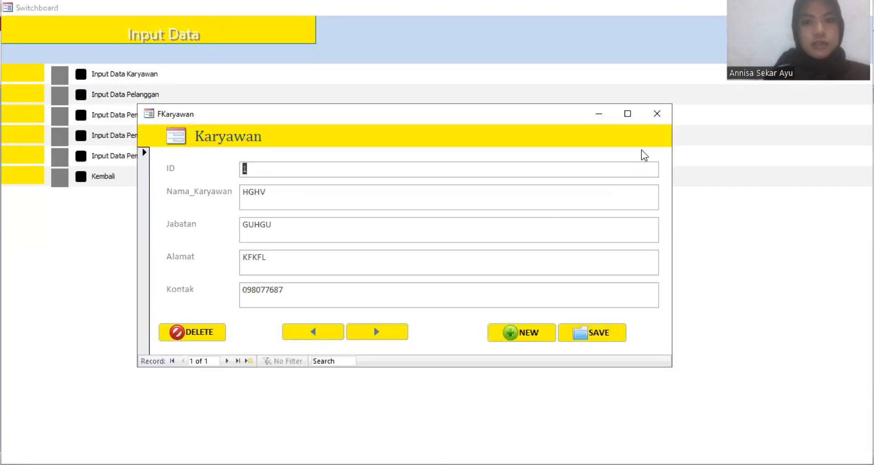
left_click(659, 118)
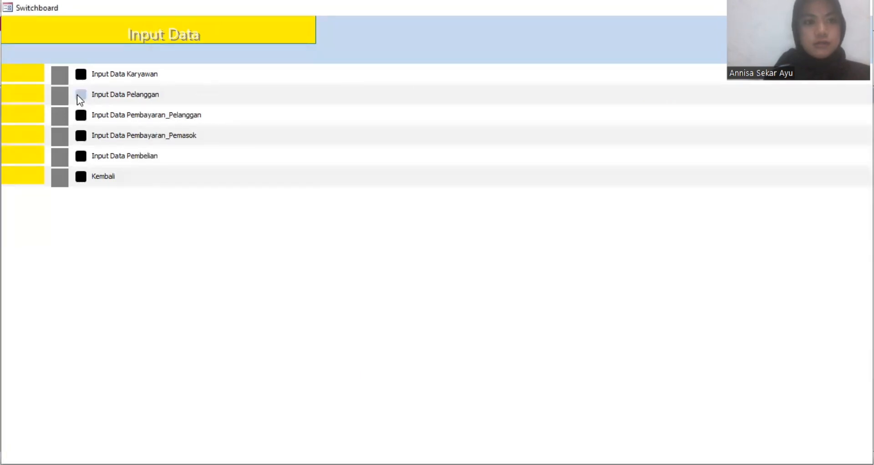
left_click(78, 94)
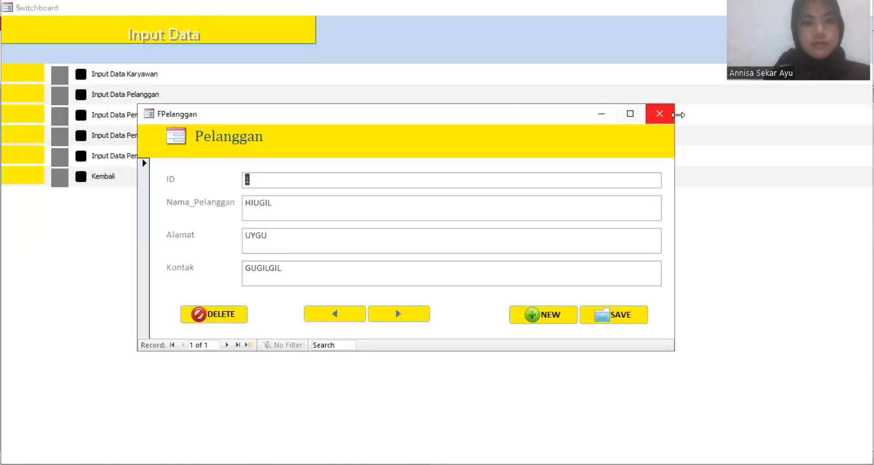
left_click(652, 113)
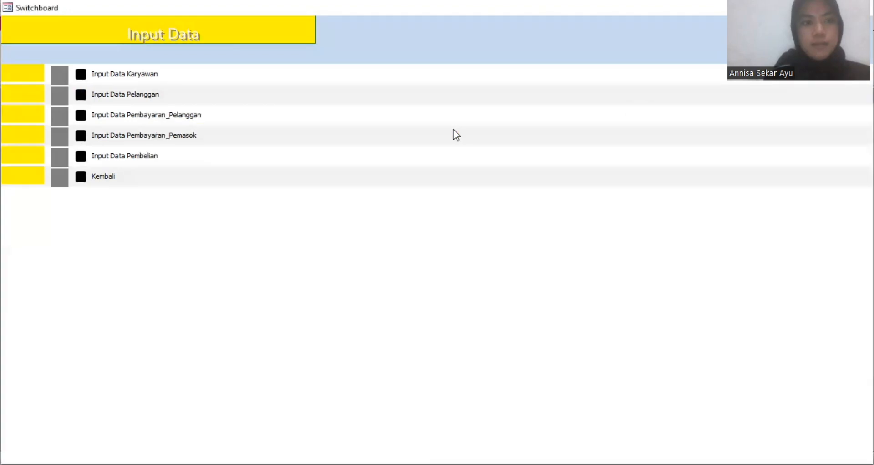
left_click(82, 181)
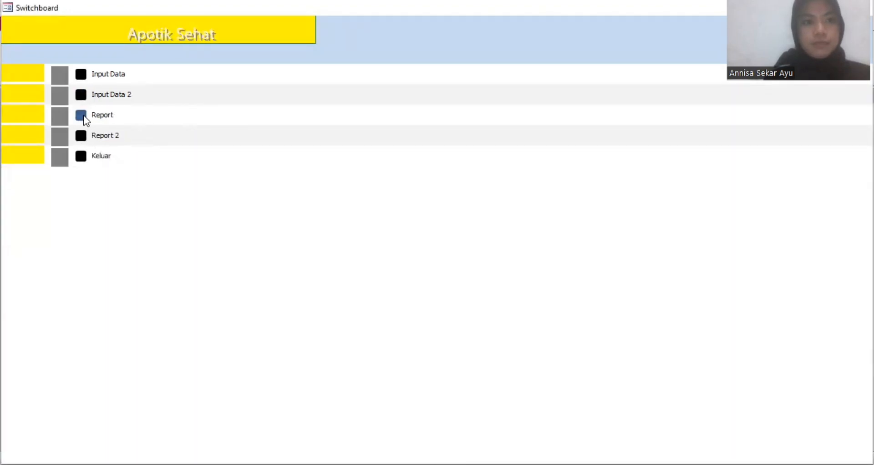
View the Karyawan report from the switchboard's Report page, moving its window fully into view before closing it
left_click(83, 116)
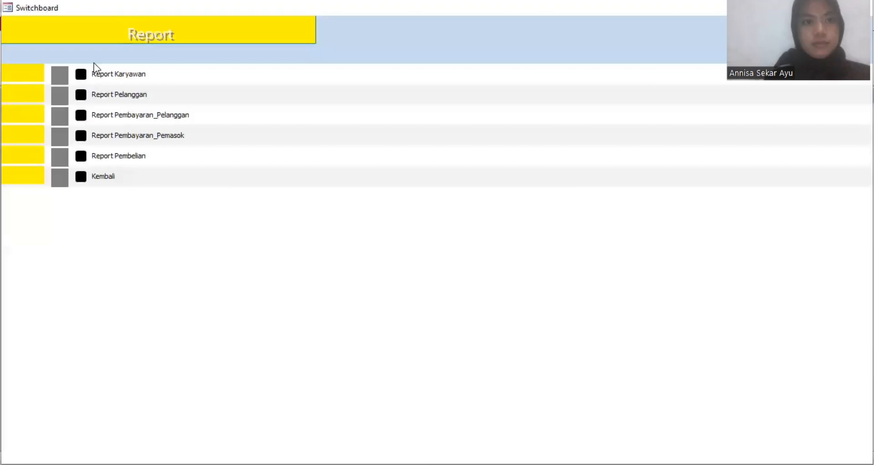
left_click(81, 74)
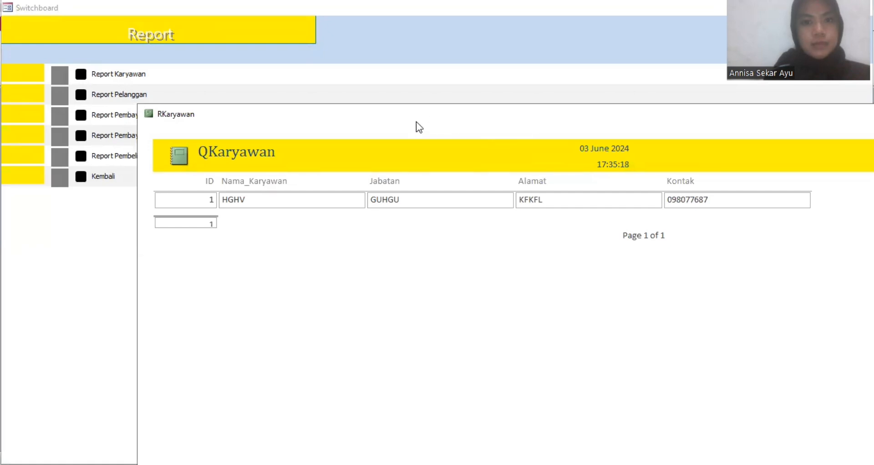
left_click_drag(417, 122, 271, 162)
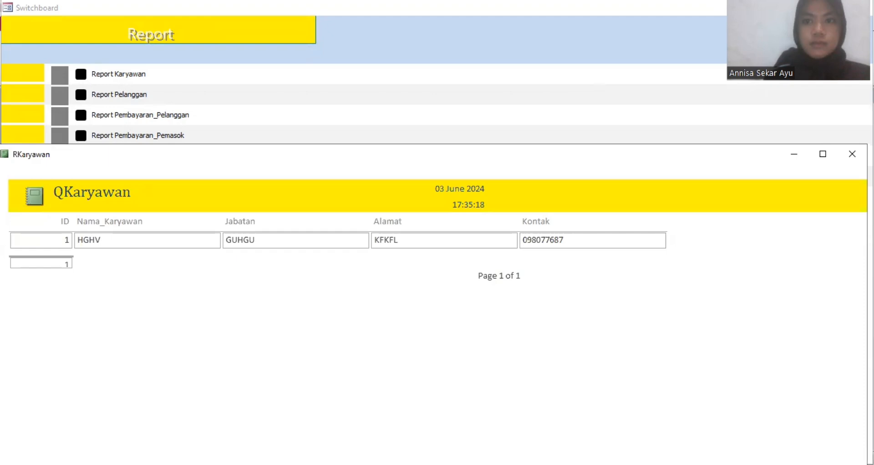
left_click(852, 154)
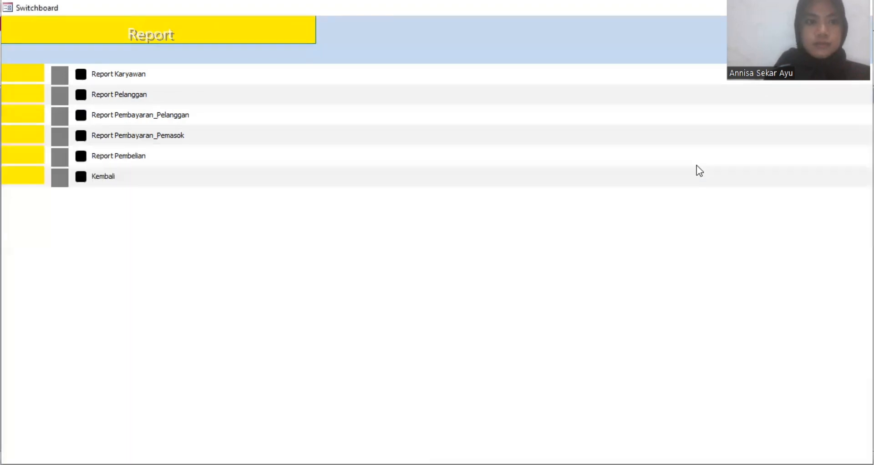